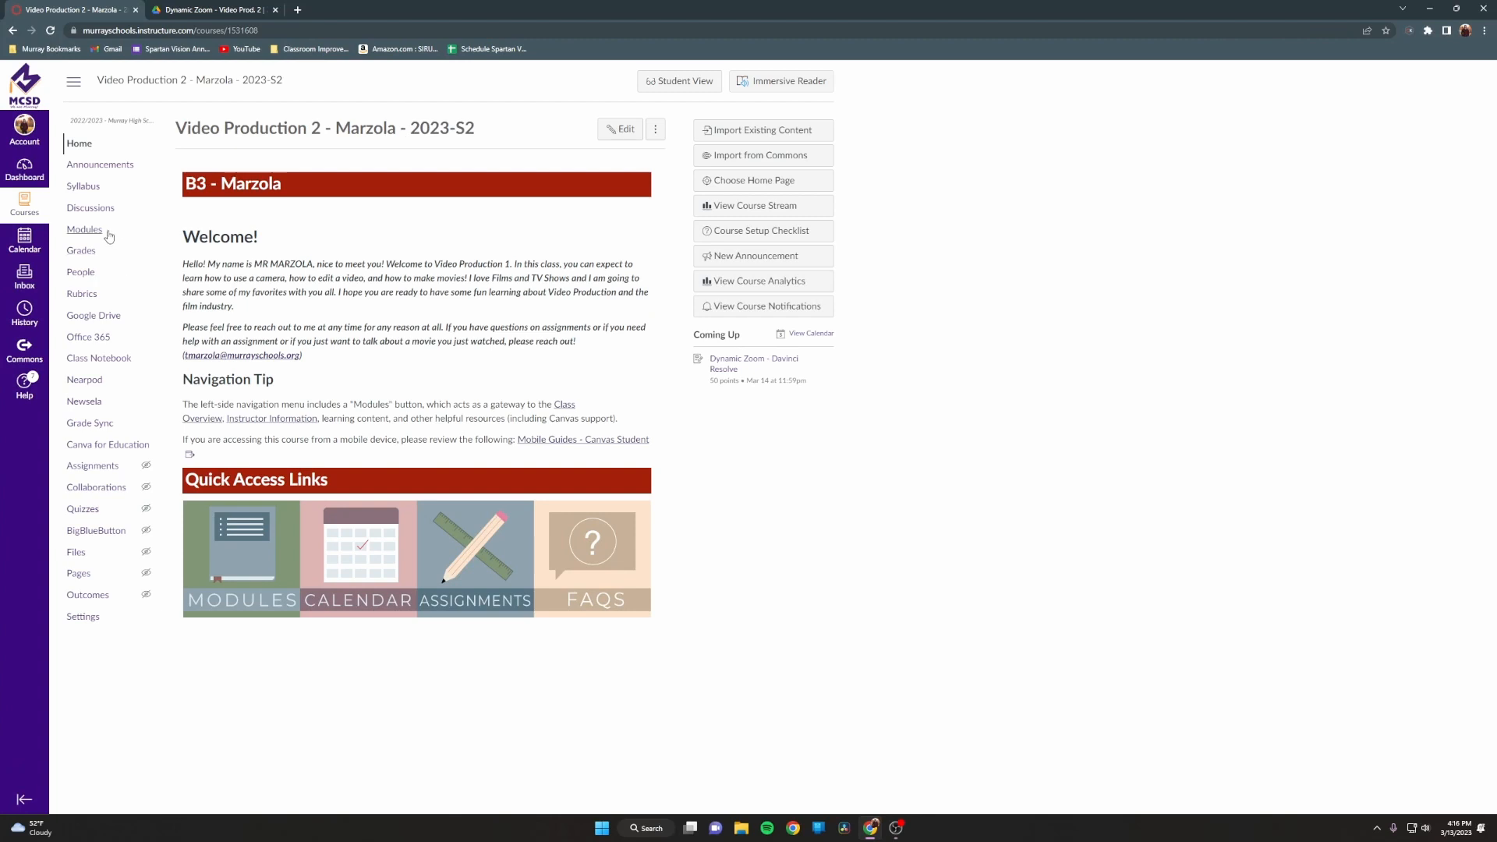
Open the "Dynamic Zoom - Davinci Resolve" assignment in Module 4 of the course and follow its link to download the video assets.
scroll(380, 306, down, 20)
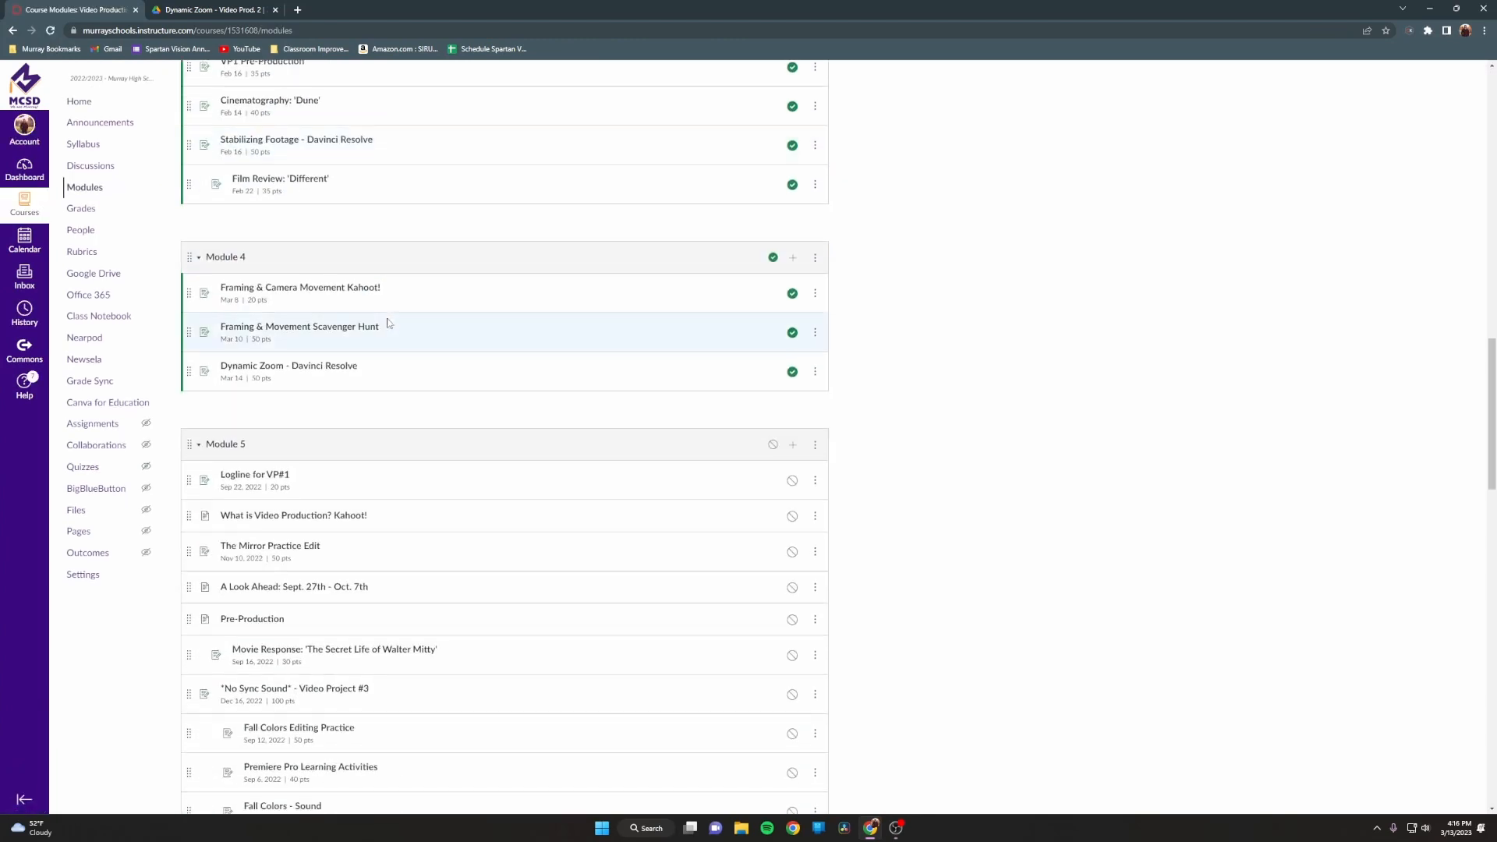
click(269, 368)
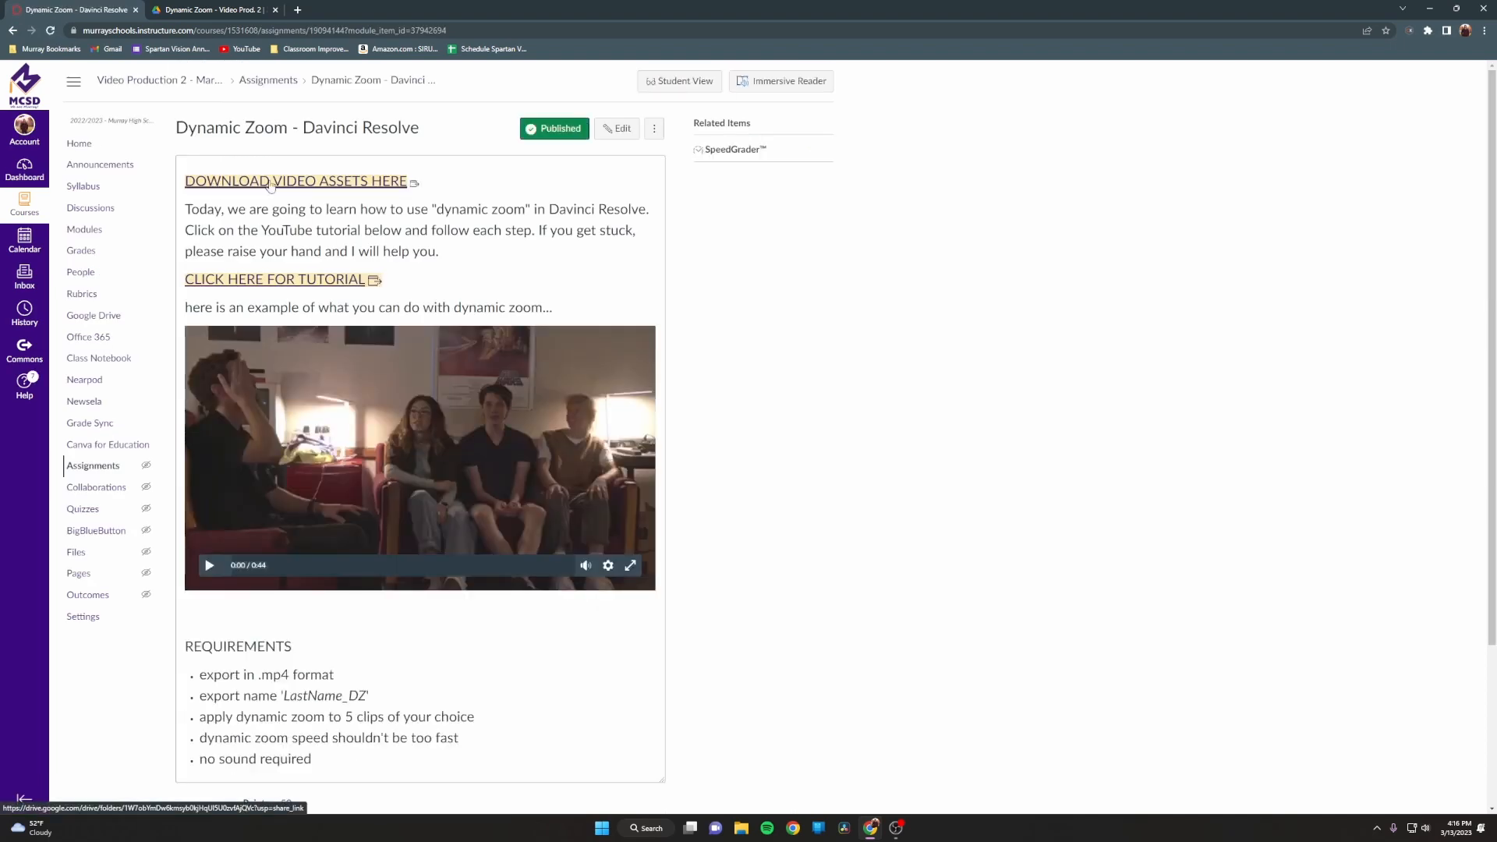
click(382, 181)
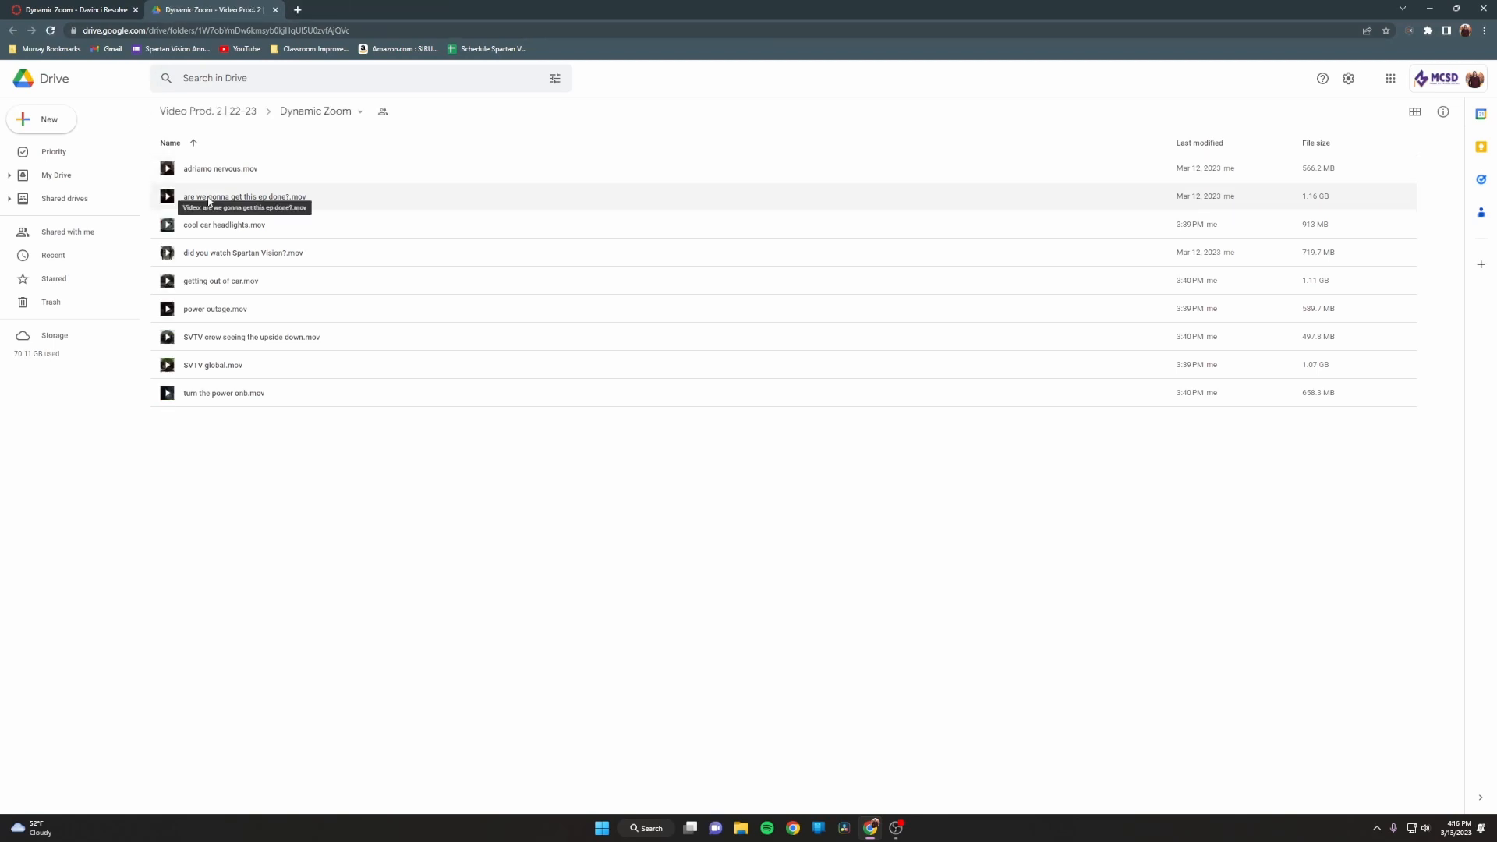
Preview the clips in the Dynamic Zoom folder from adriamo nervous.mov onward, and download getting out of car.mov despite the virus-scan warning.
double_click(247, 168)
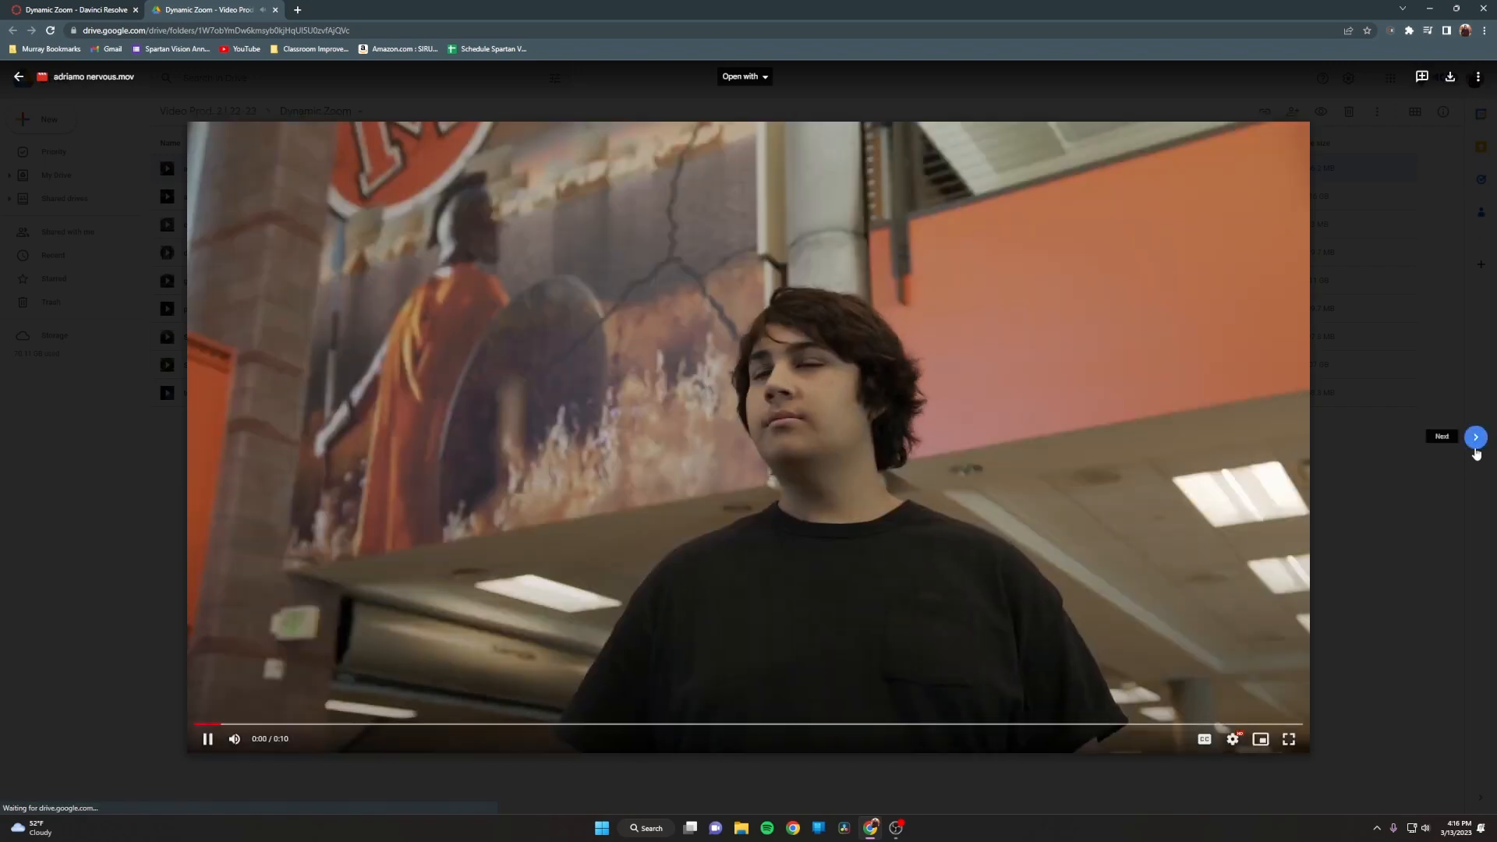
click(1475, 446)
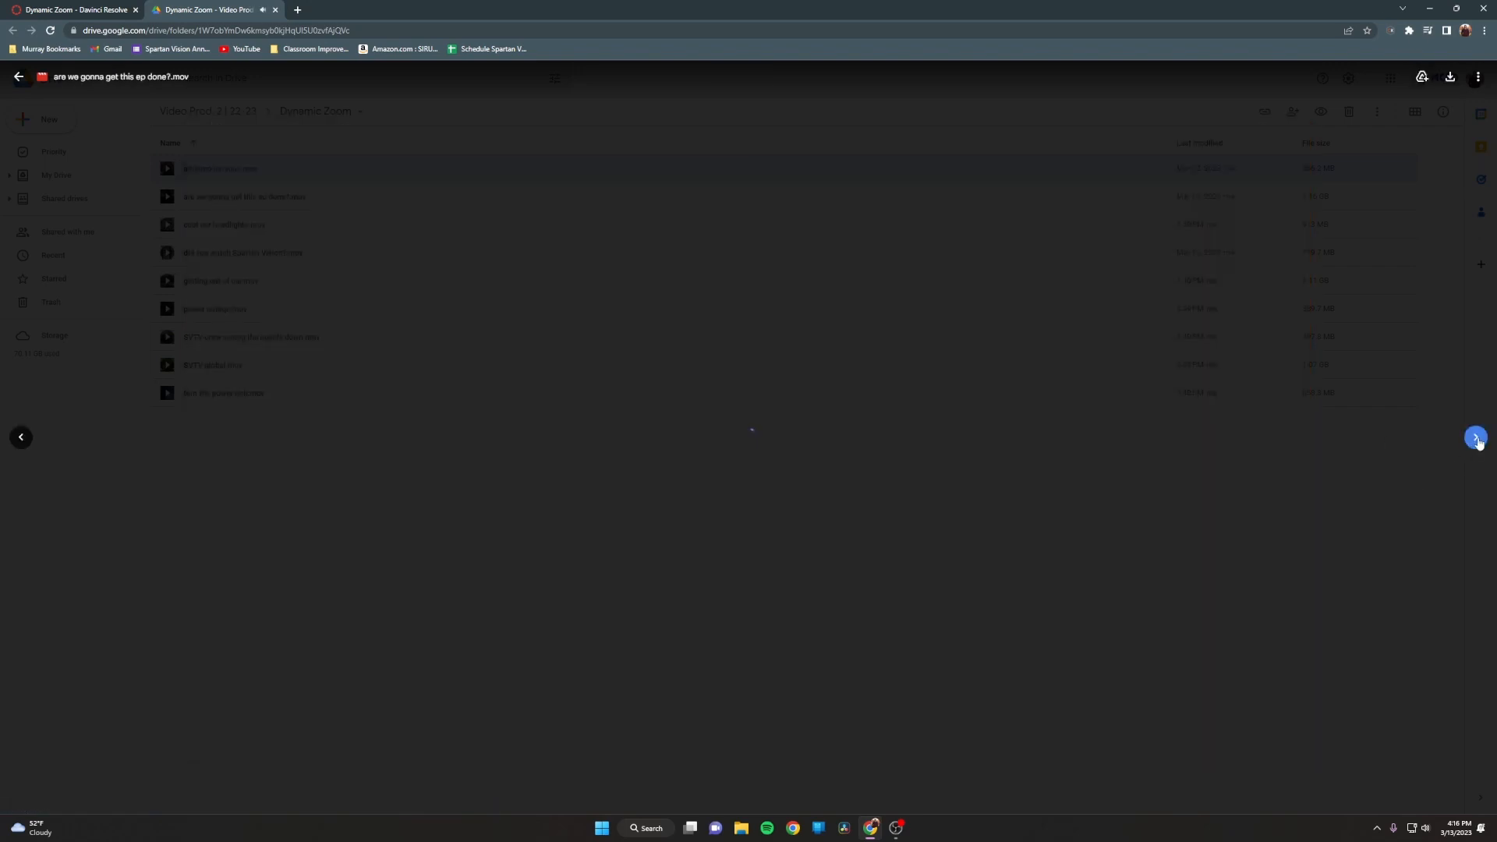
click(1476, 439)
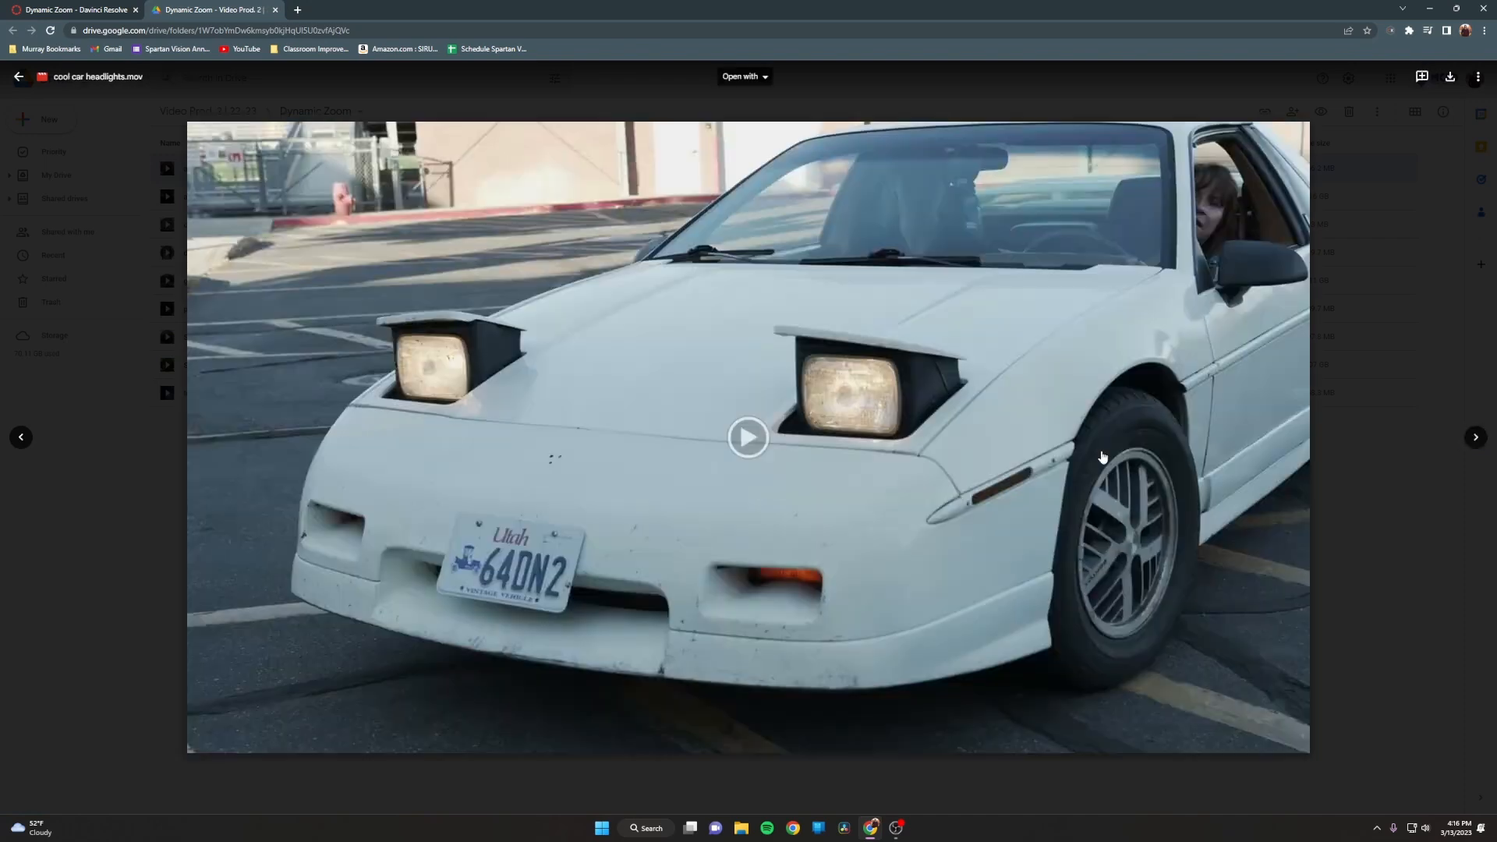
key(Right)
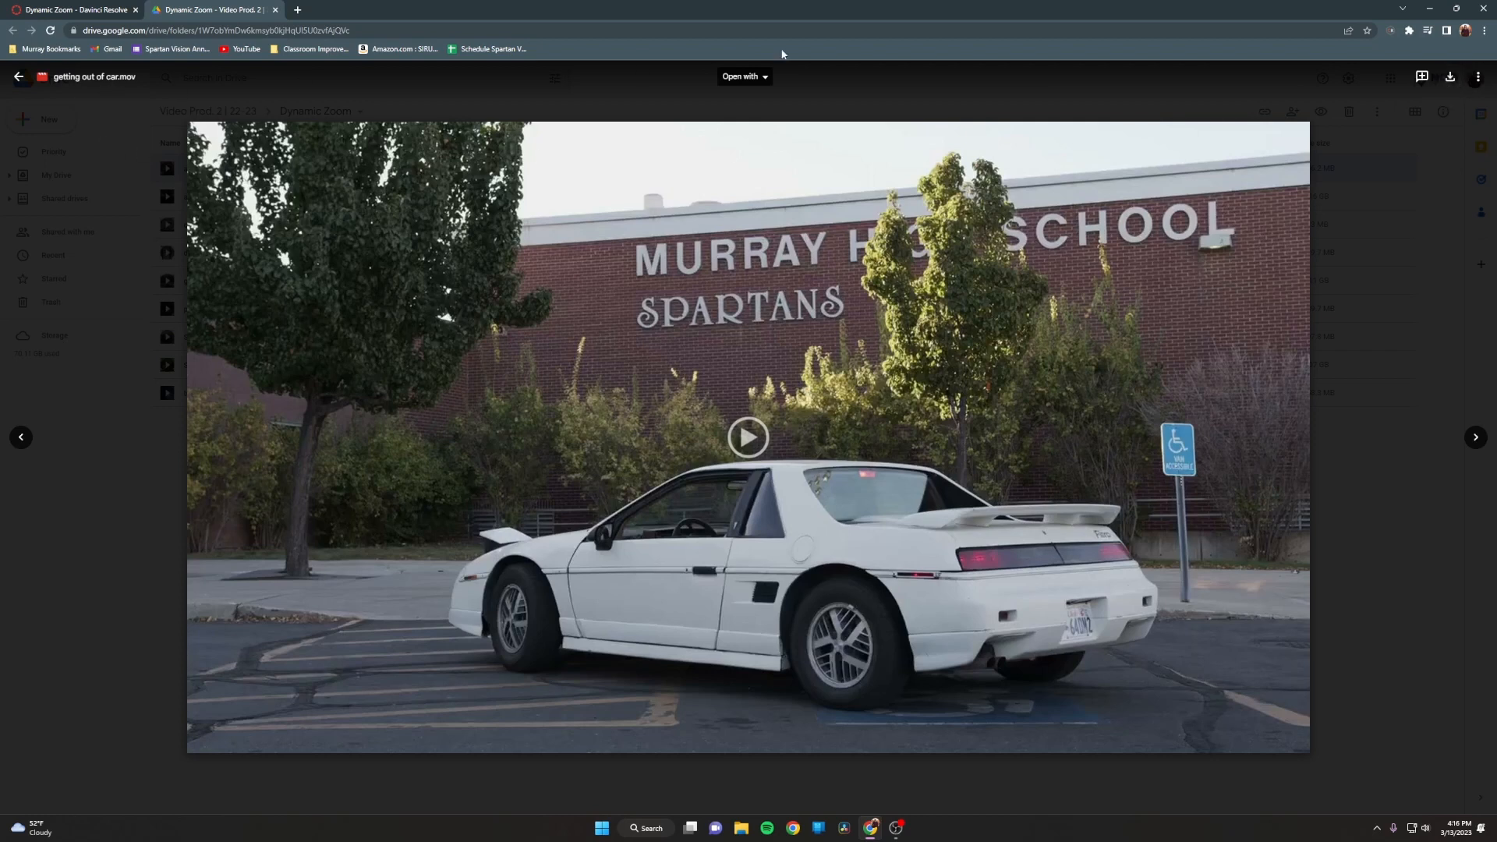
click(1450, 77)
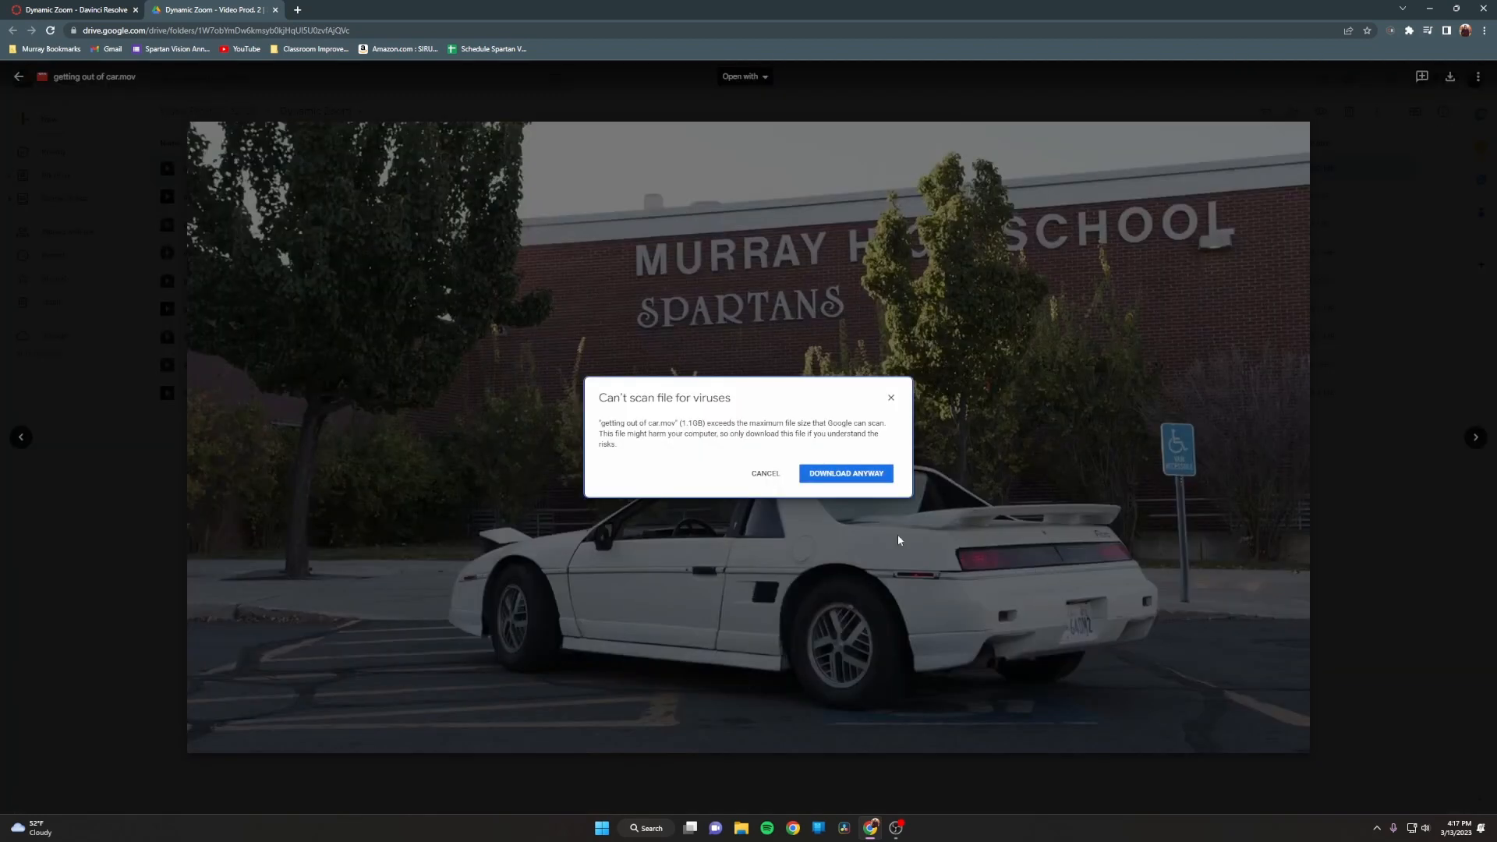
click(821, 480)
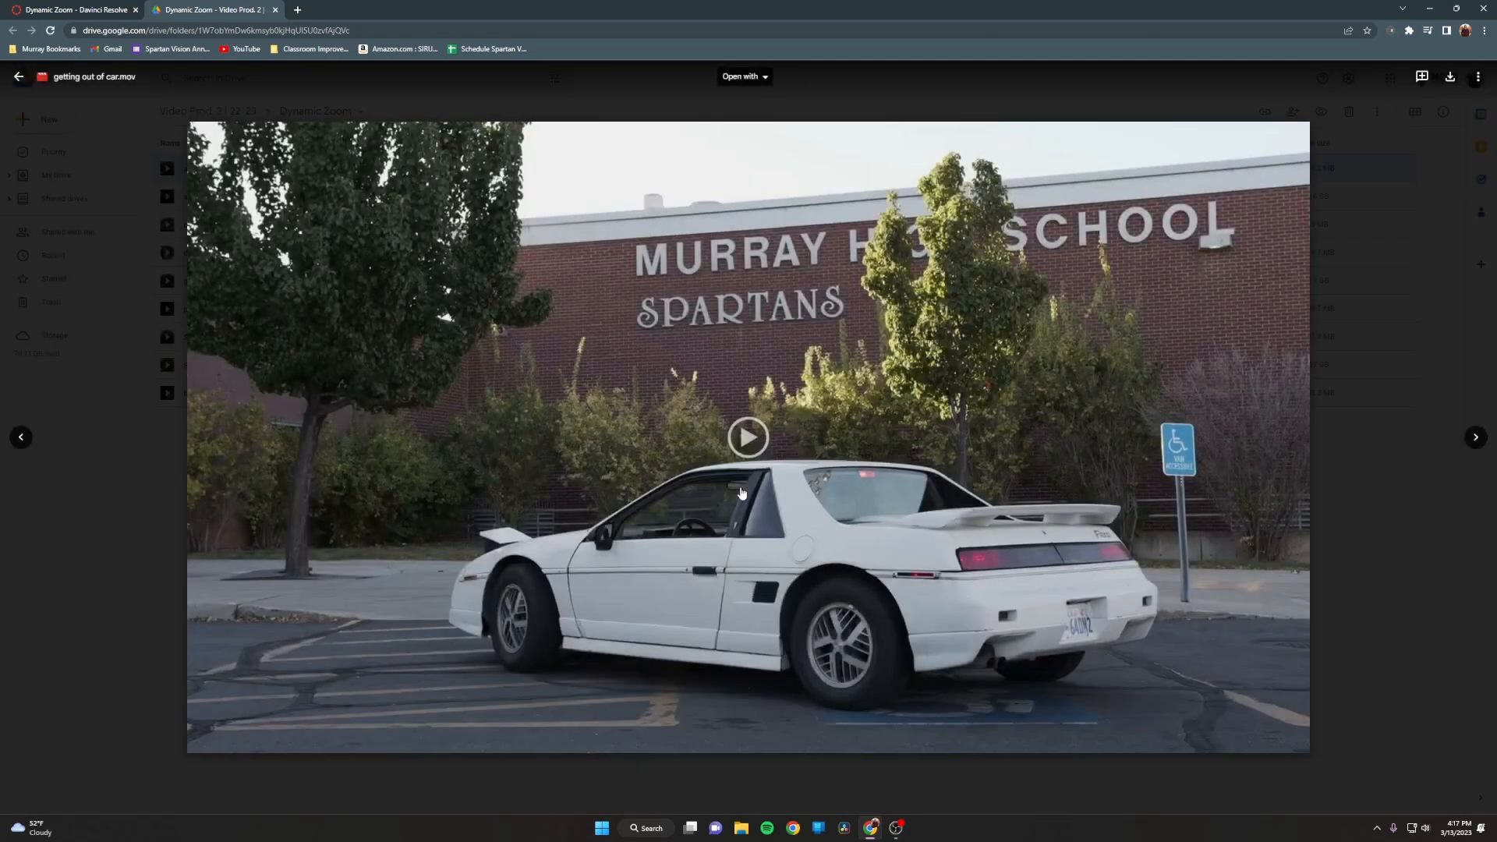
click(141, 431)
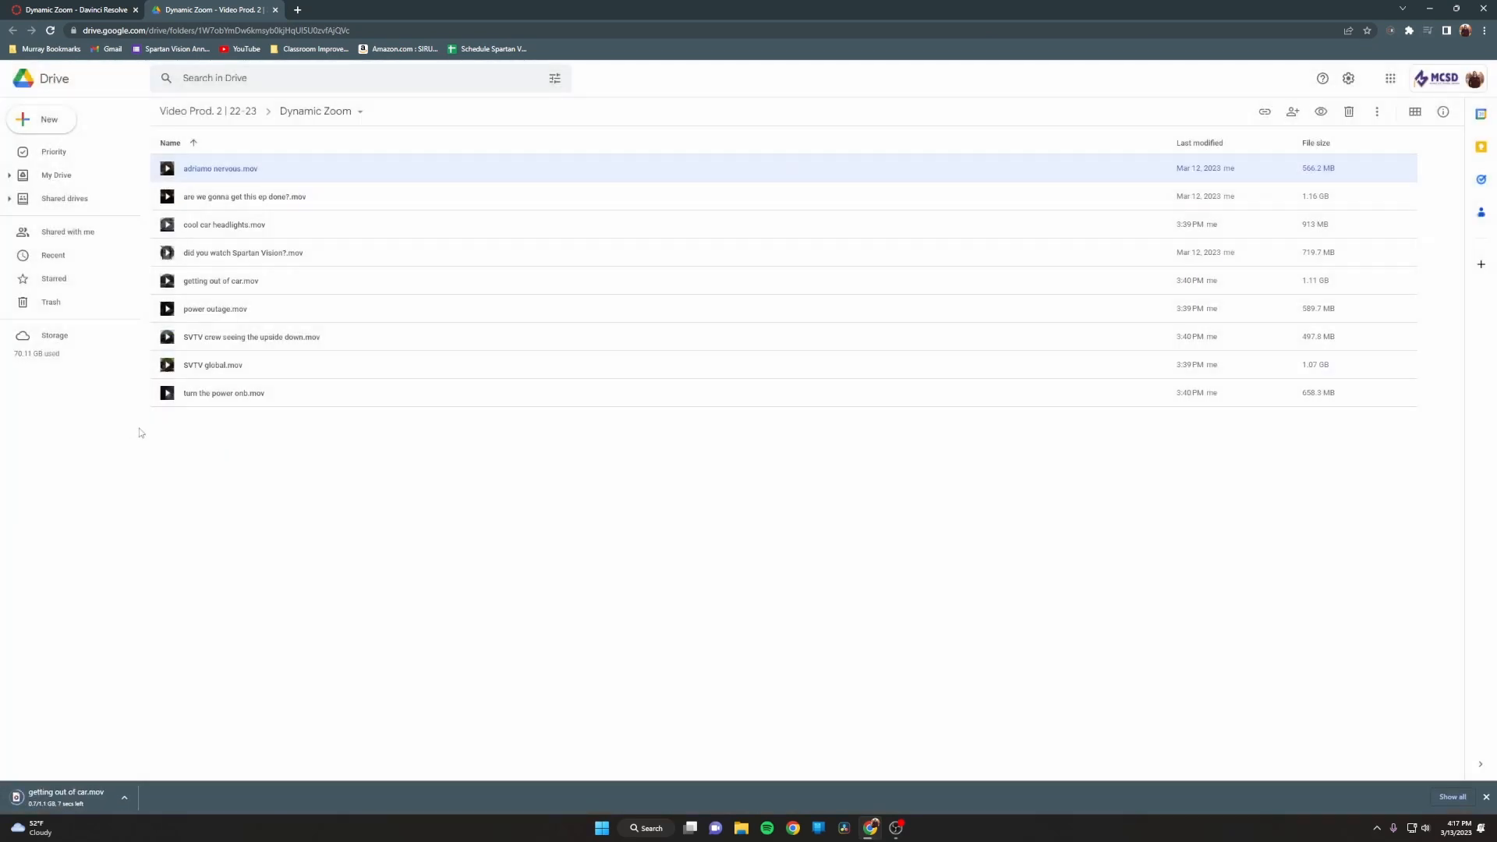
Create a desktop folder named "Dynamic Zoom" and place it directly below the march 23 folder.
click(1444, 11)
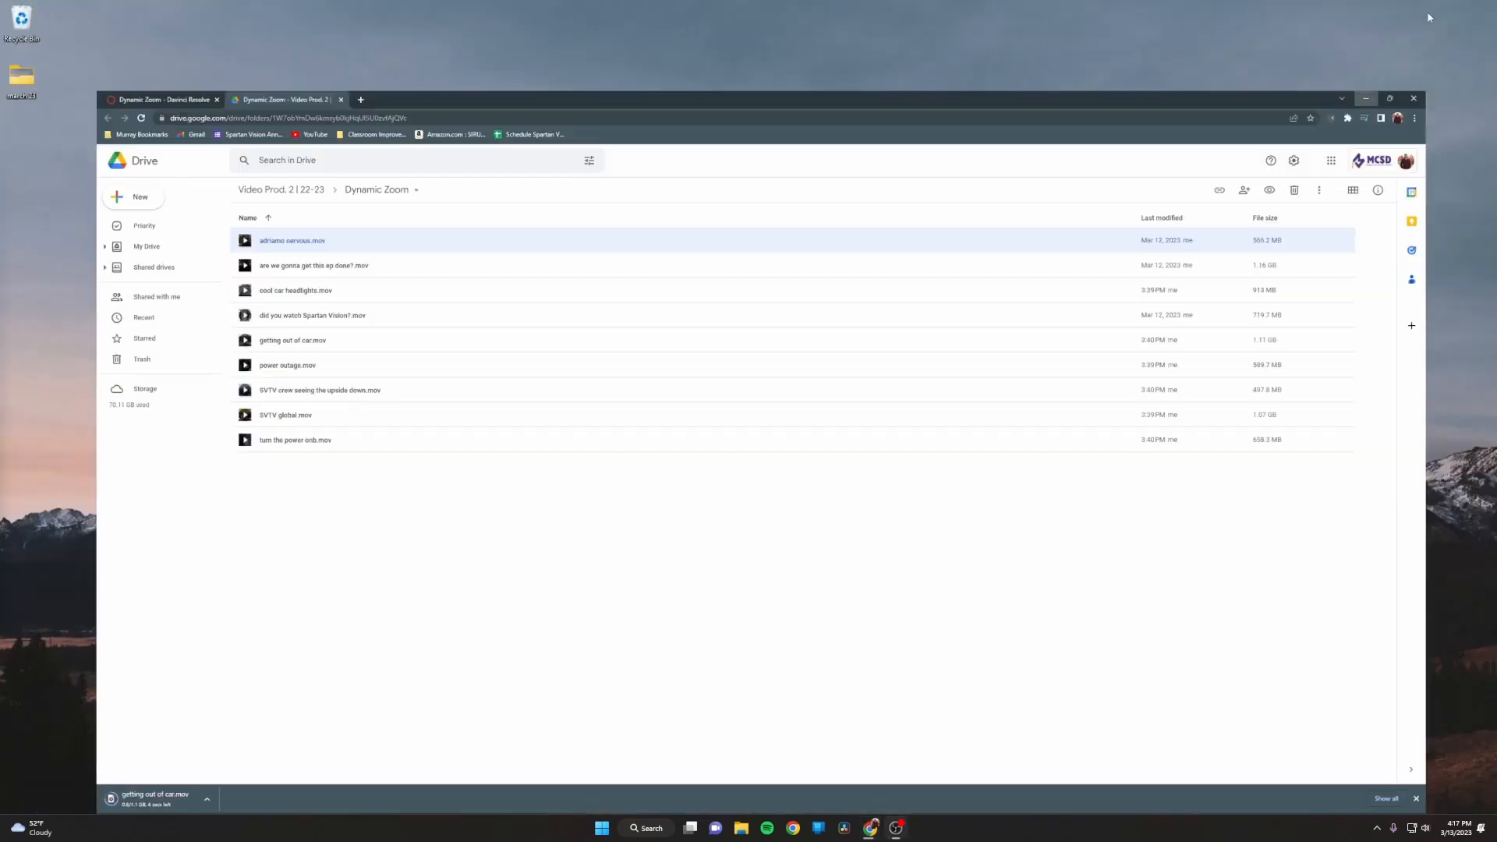
right_click(57, 162)
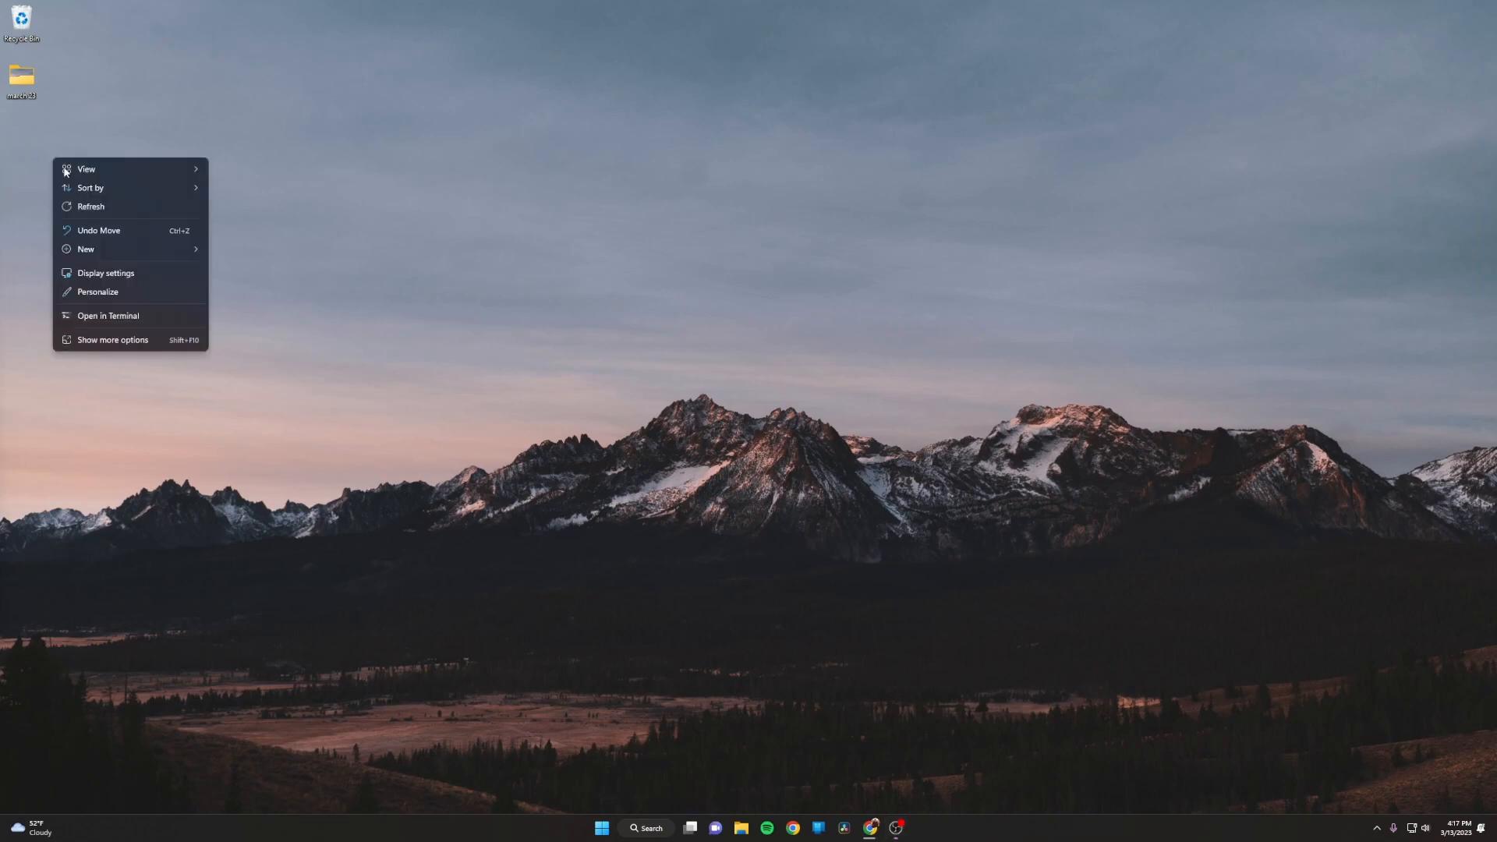
mouse_move(114, 252)
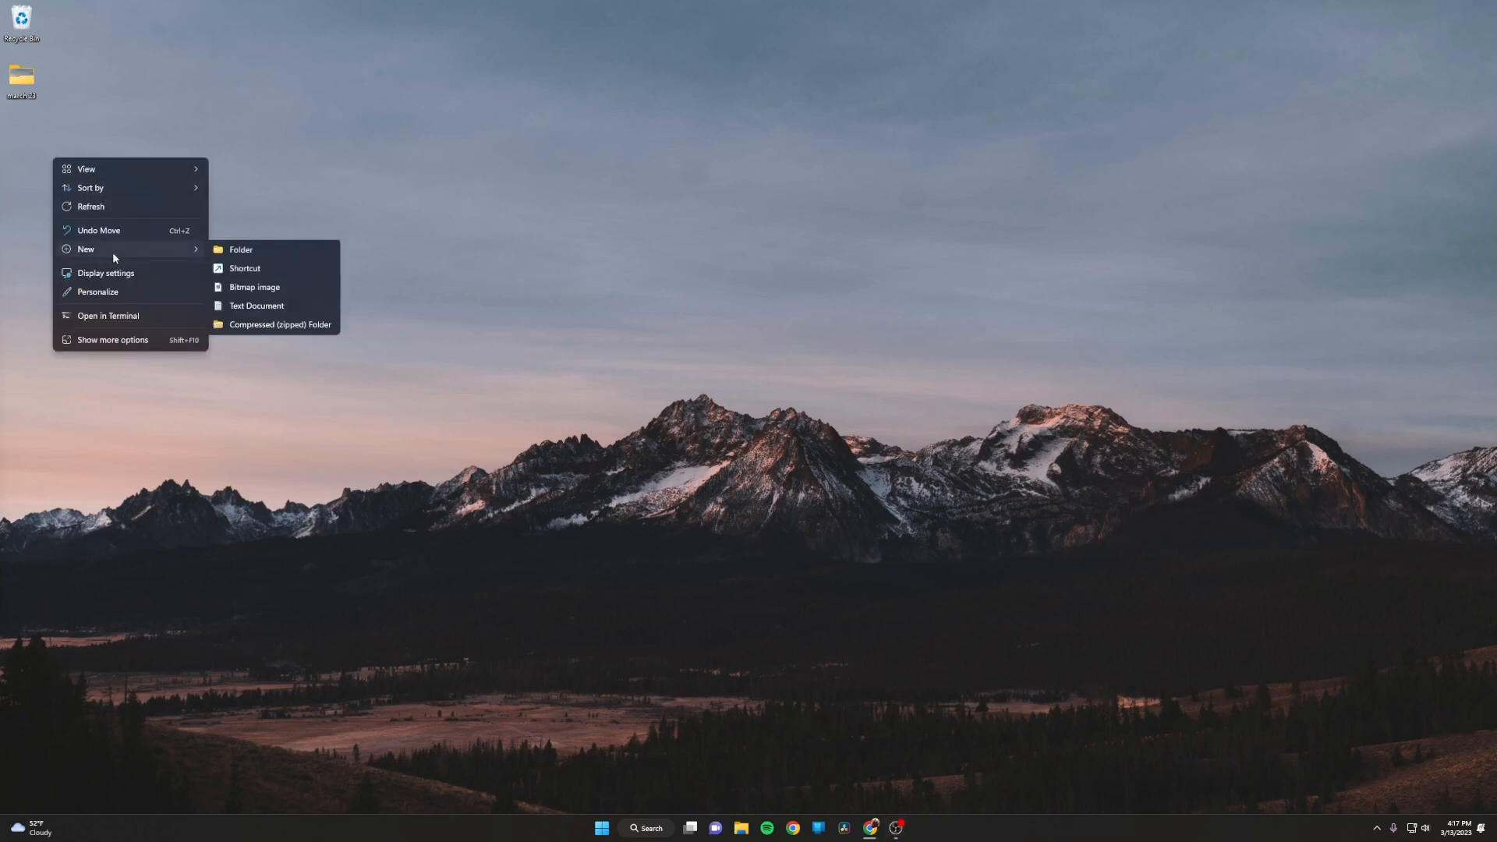
click(244, 252)
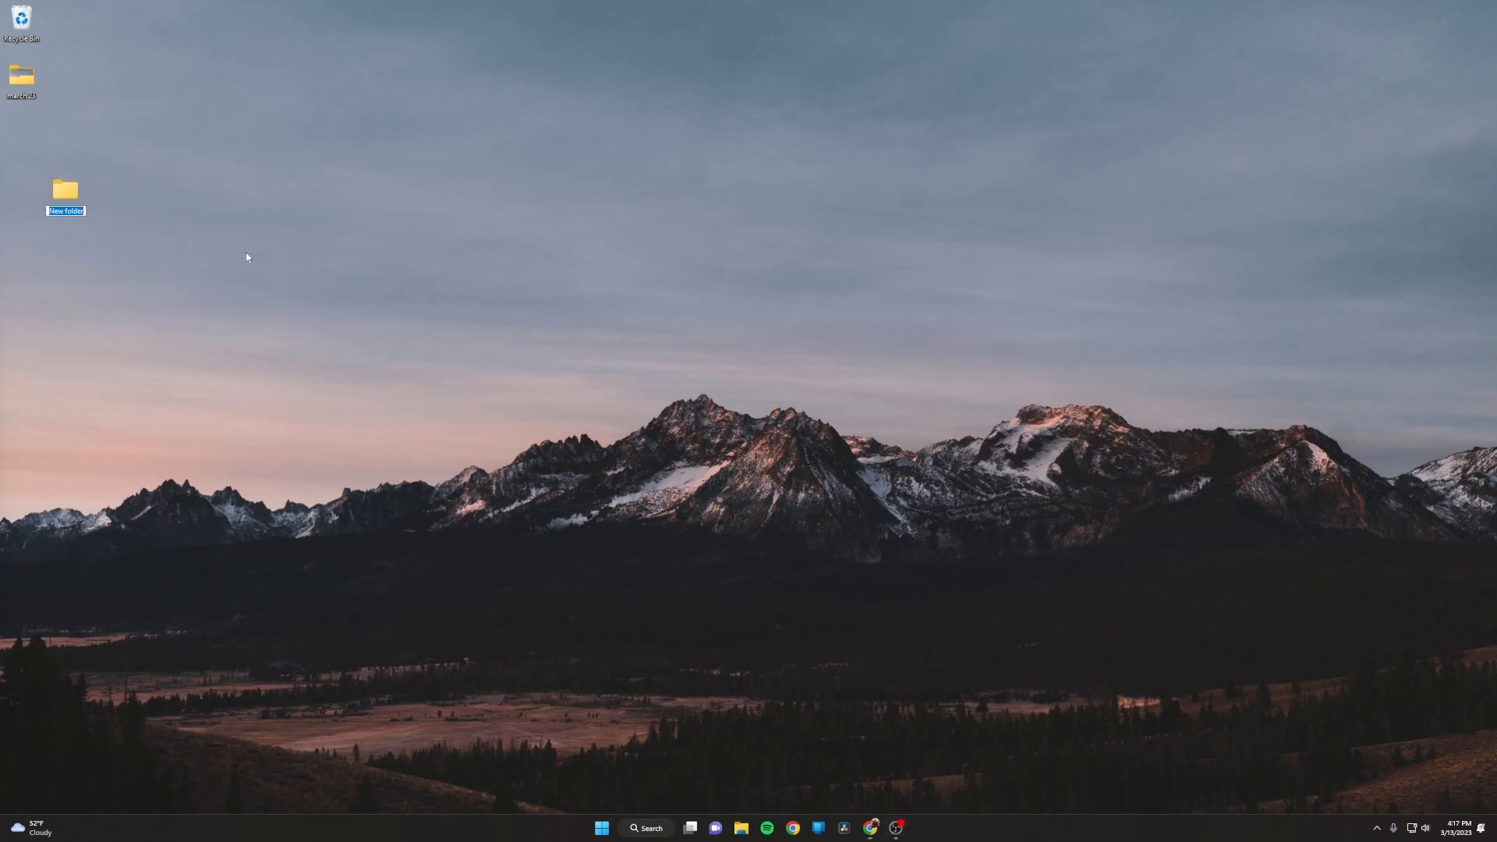
text(Dynamix Z)
key(BackSpace)
key(BackSpace)
key(BackSpace)
text(c Zoom)
key(Return)
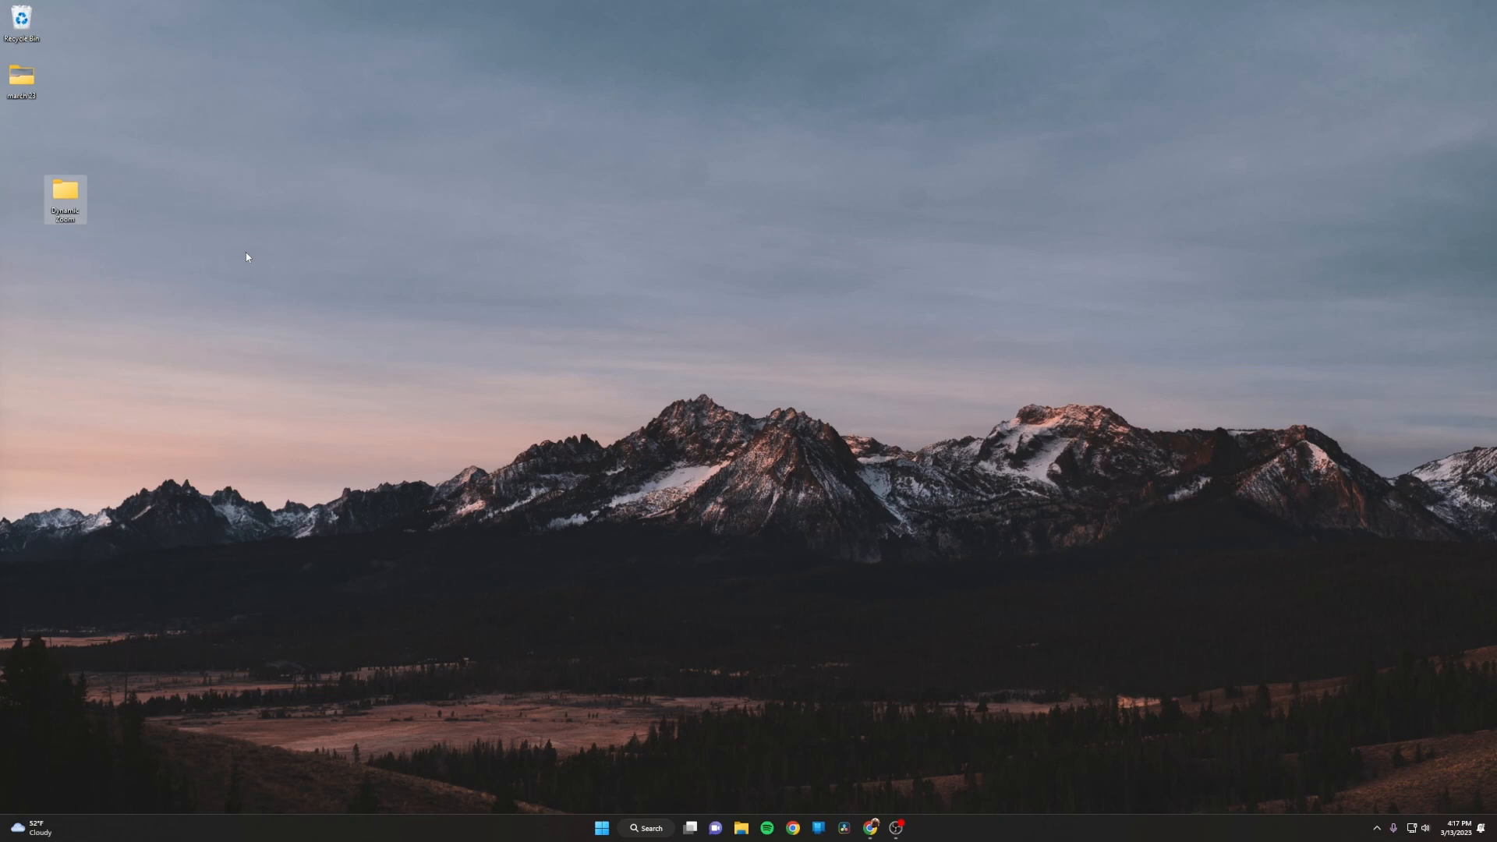
drag(66, 191, 39, 152)
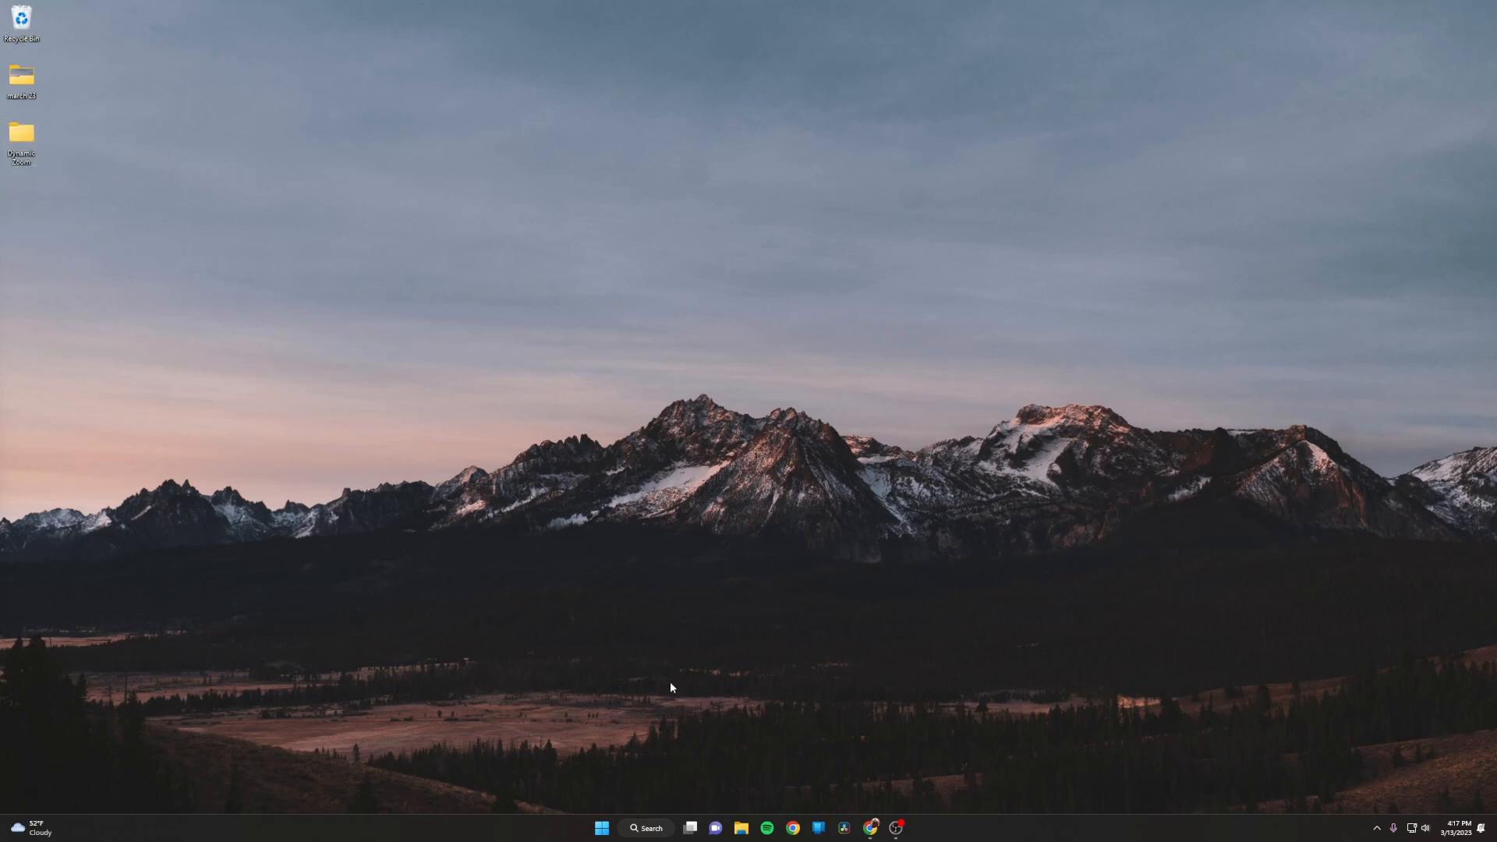
Transfer the downloaded getting out of car.mov from the browser into the Dynamic Zoom desktop folder, and minimize the browser.
click(871, 829)
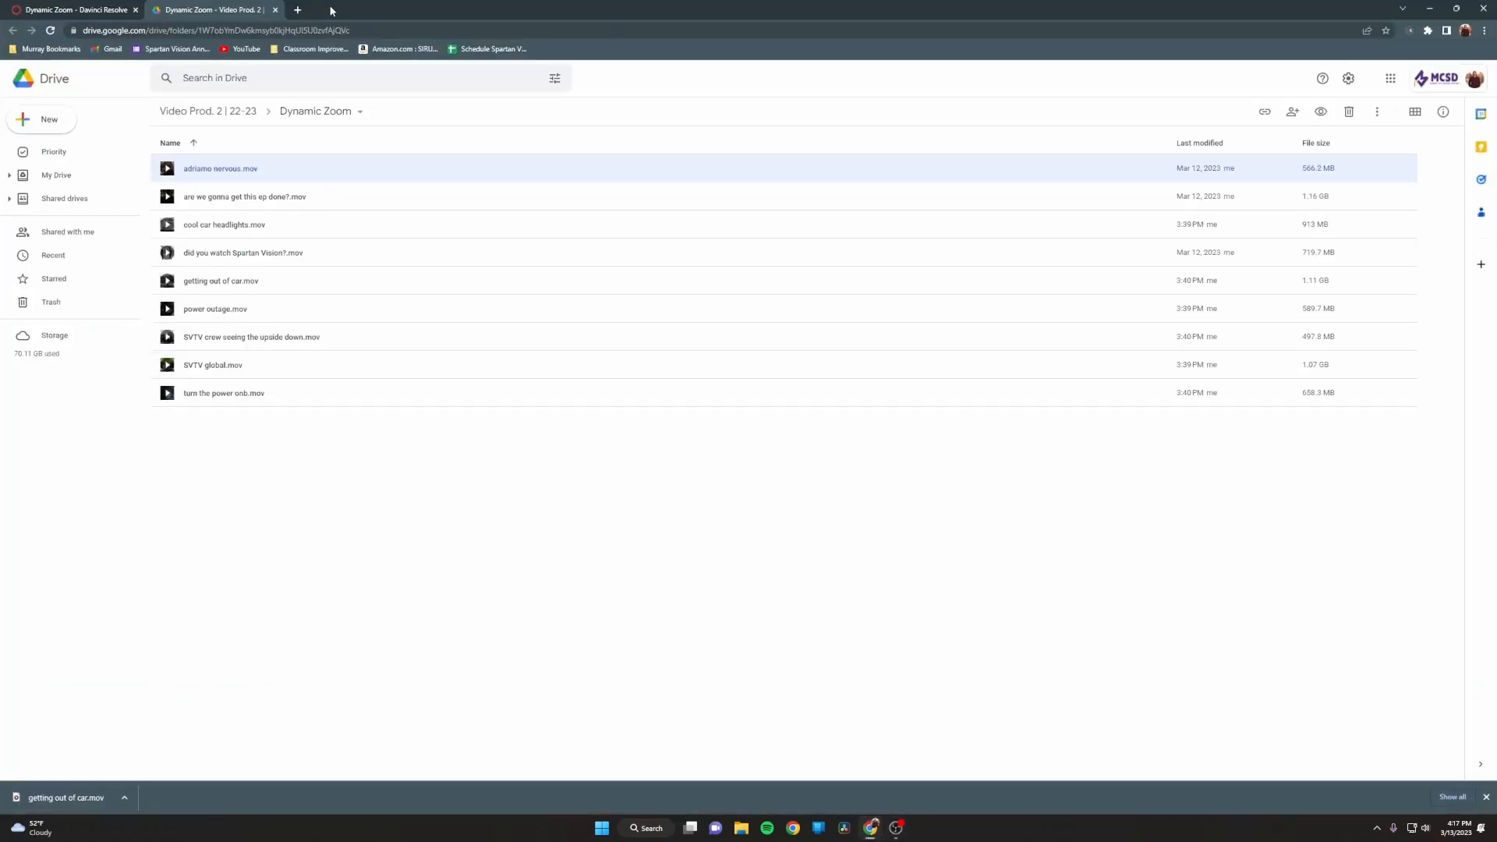
double_click(326, 3)
drag(248, 719, 28, 142)
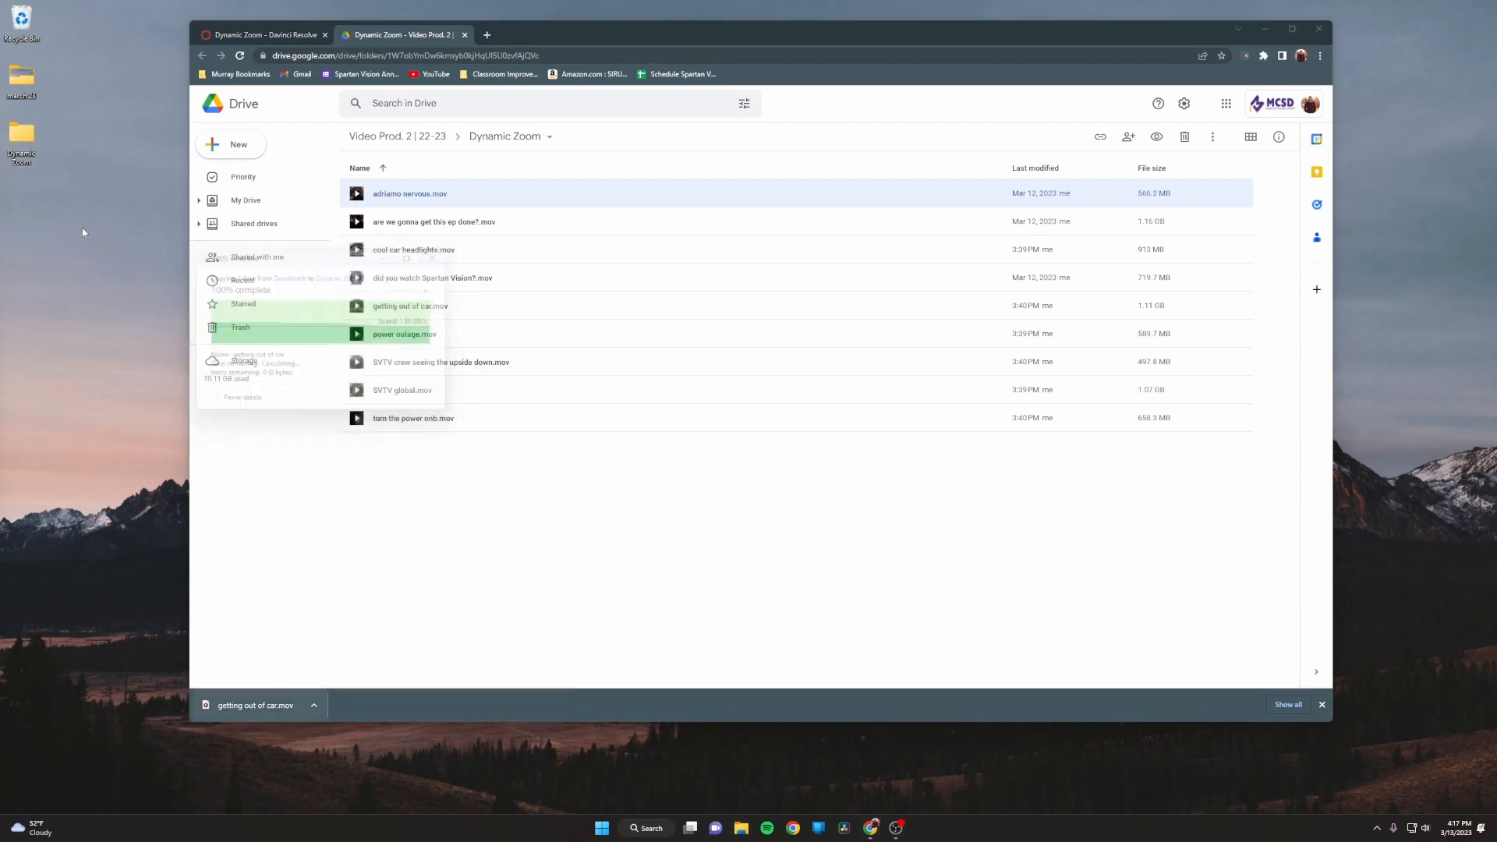
click(786, 524)
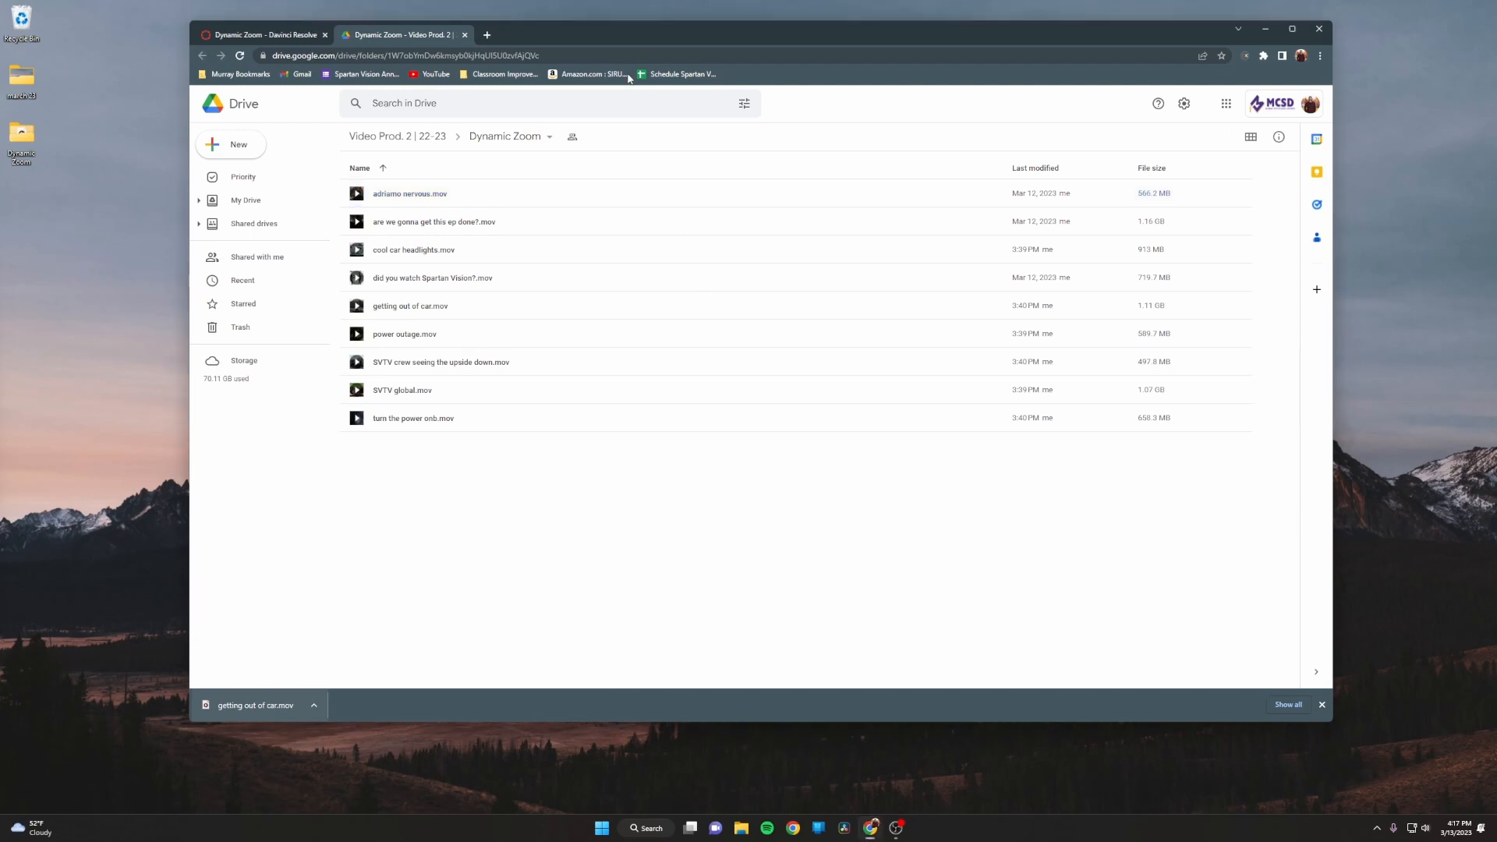
click(1261, 31)
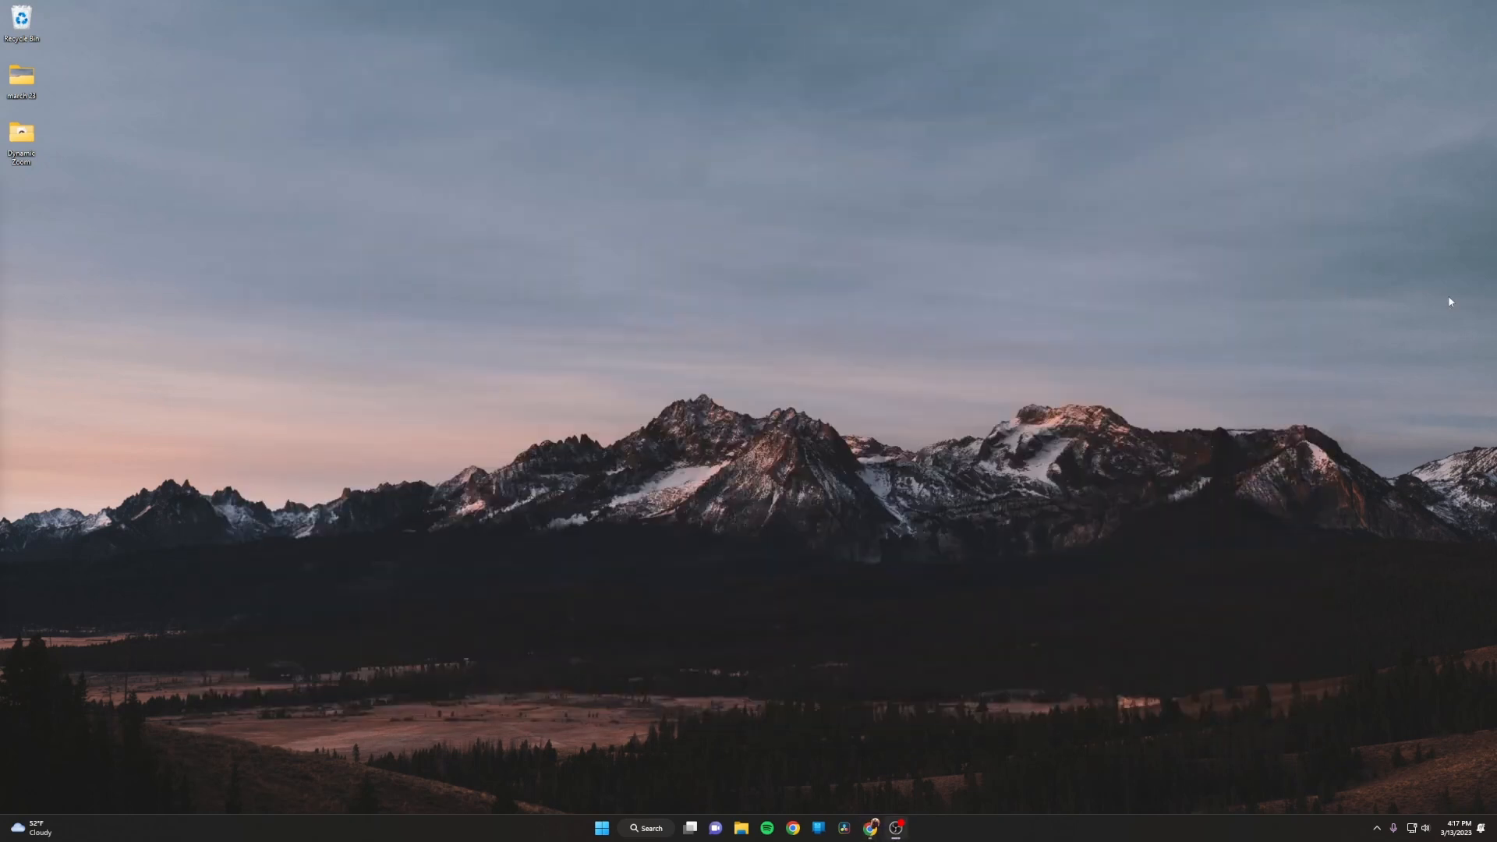
Launch DaVinci Resolve and create a new project named with the last name followed by "_DZ".
click(844, 828)
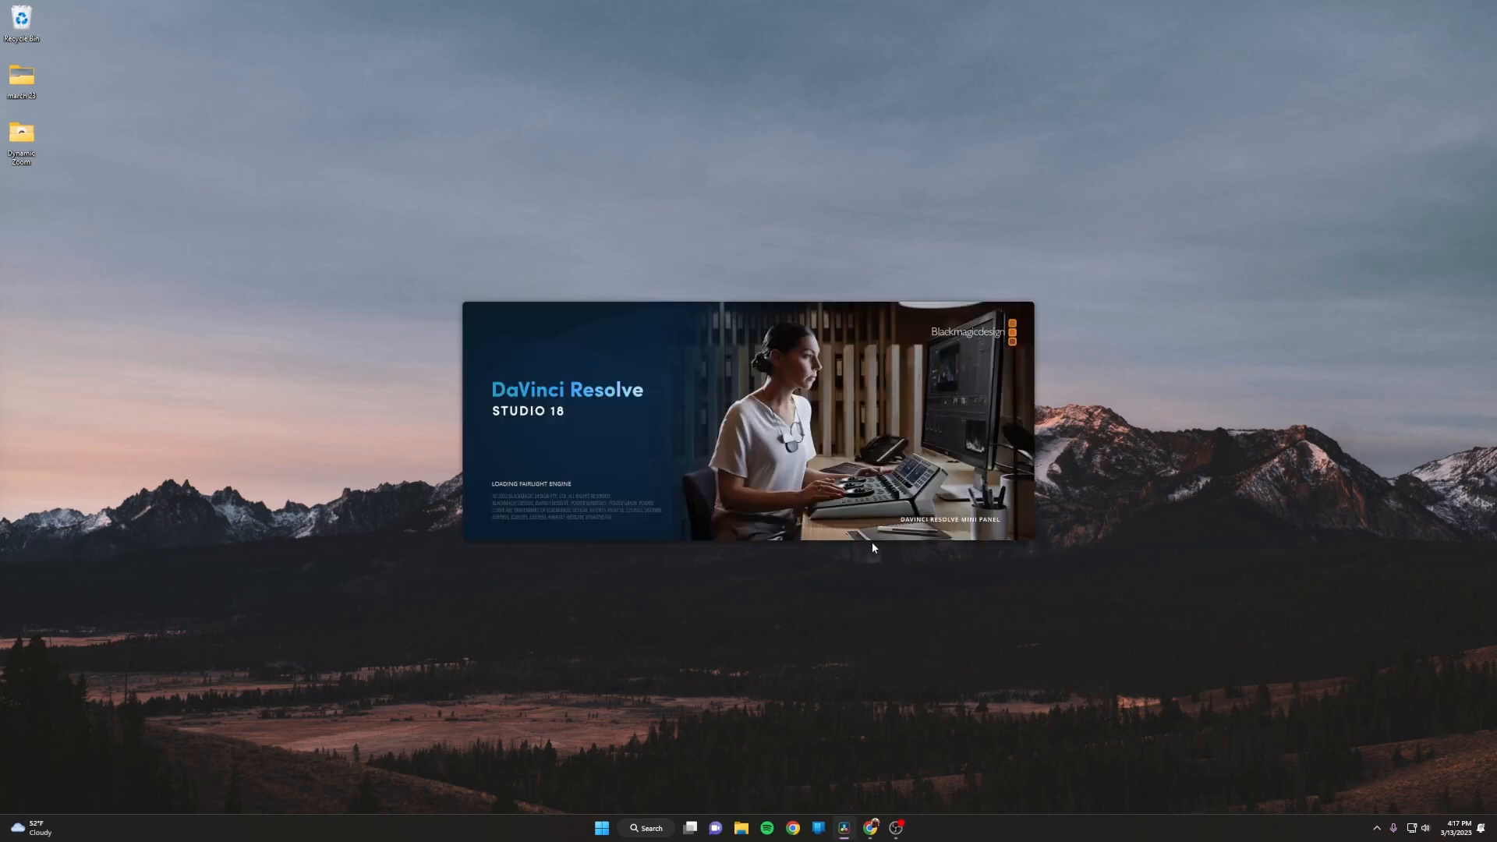
click(1024, 627)
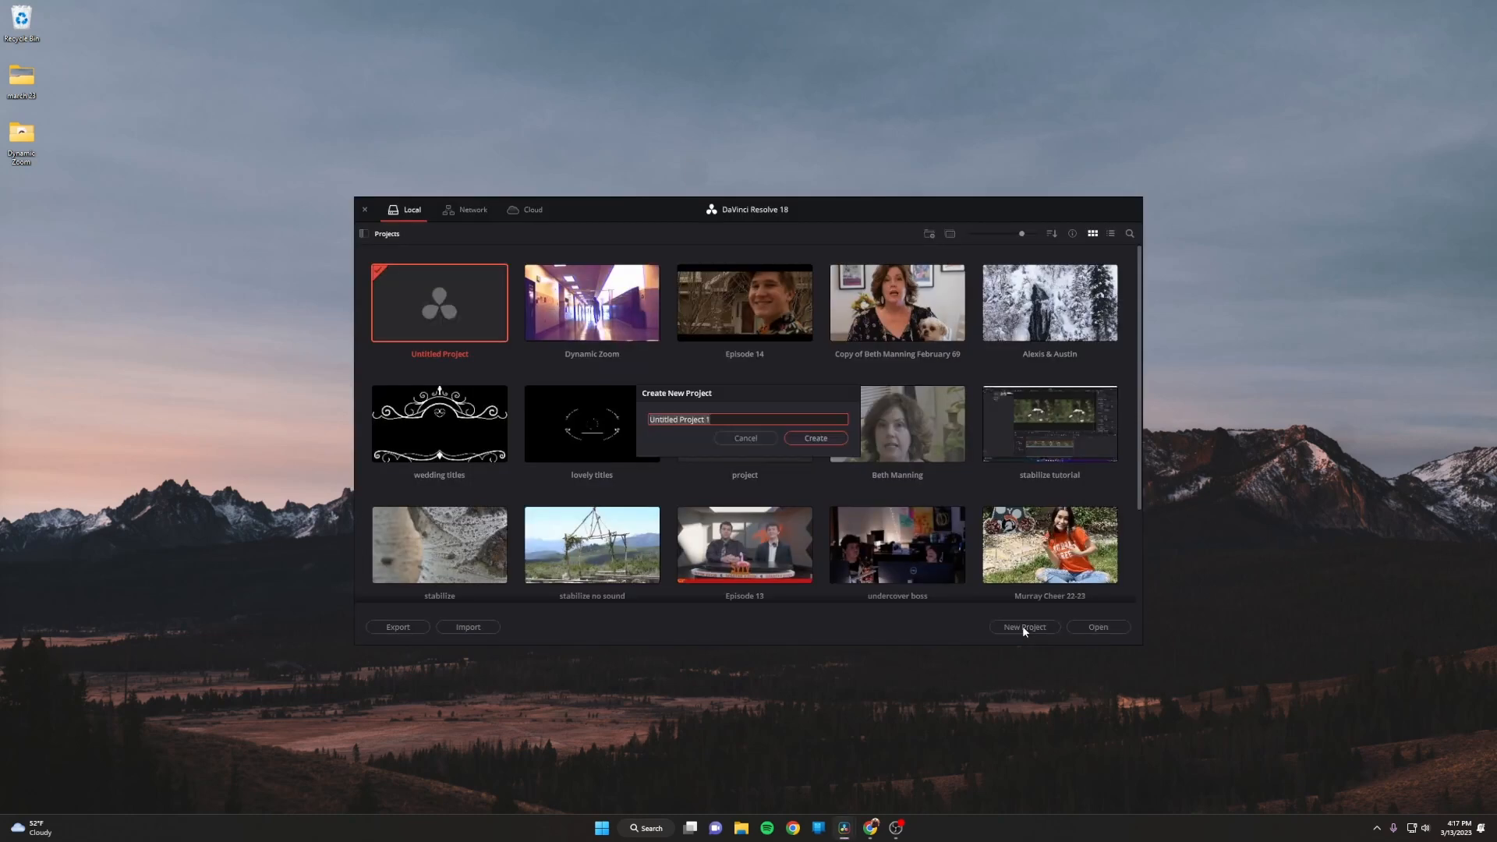
key(BackSpace)
click(802, 437)
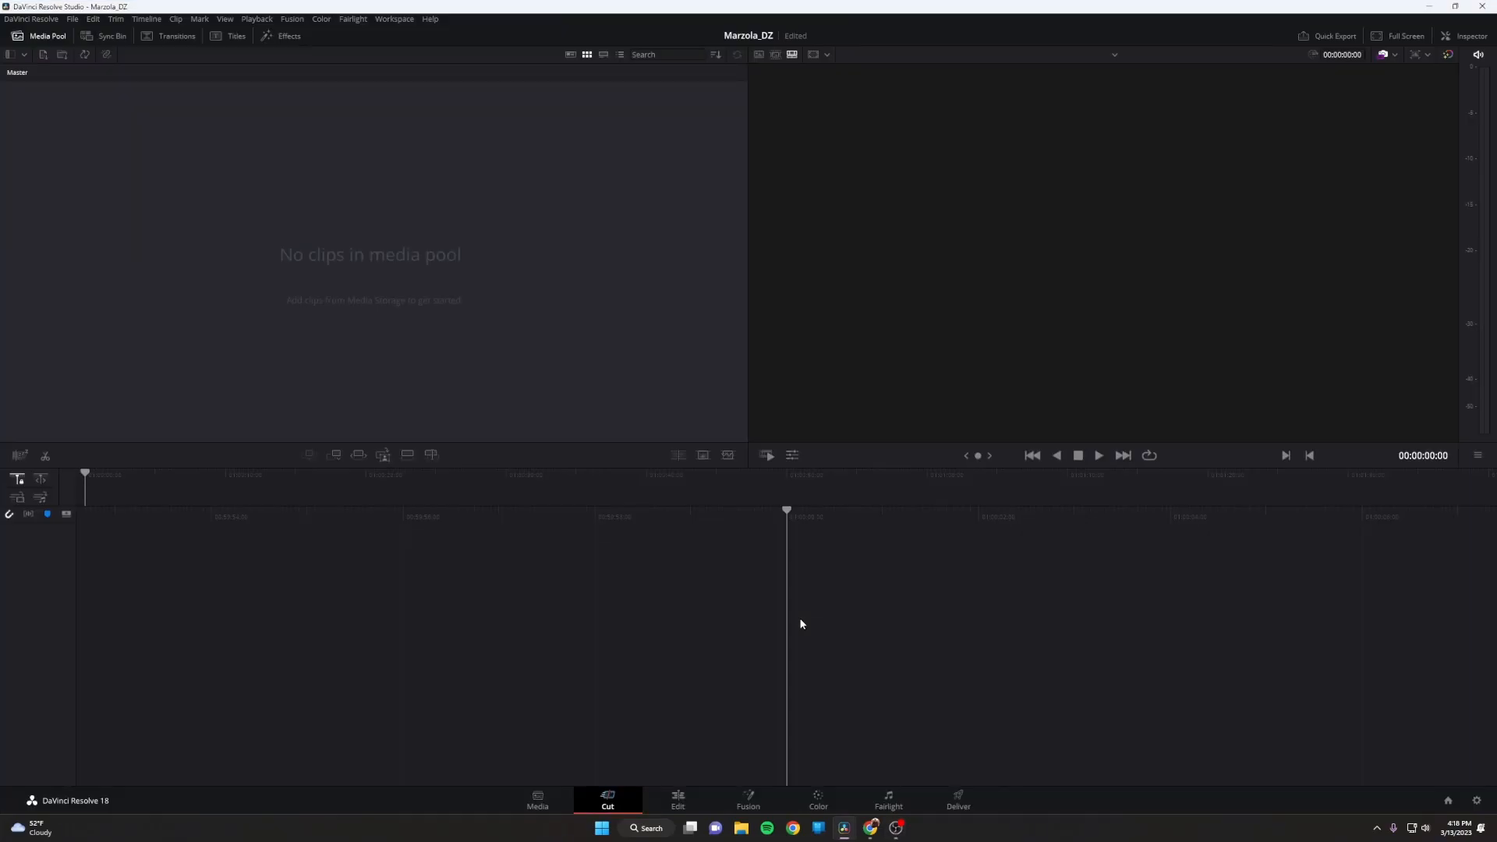
On the Edit page, import getting out of car.mov from the desktop's Dynamic Zoom folder and change the project frame rate to match it.
click(678, 801)
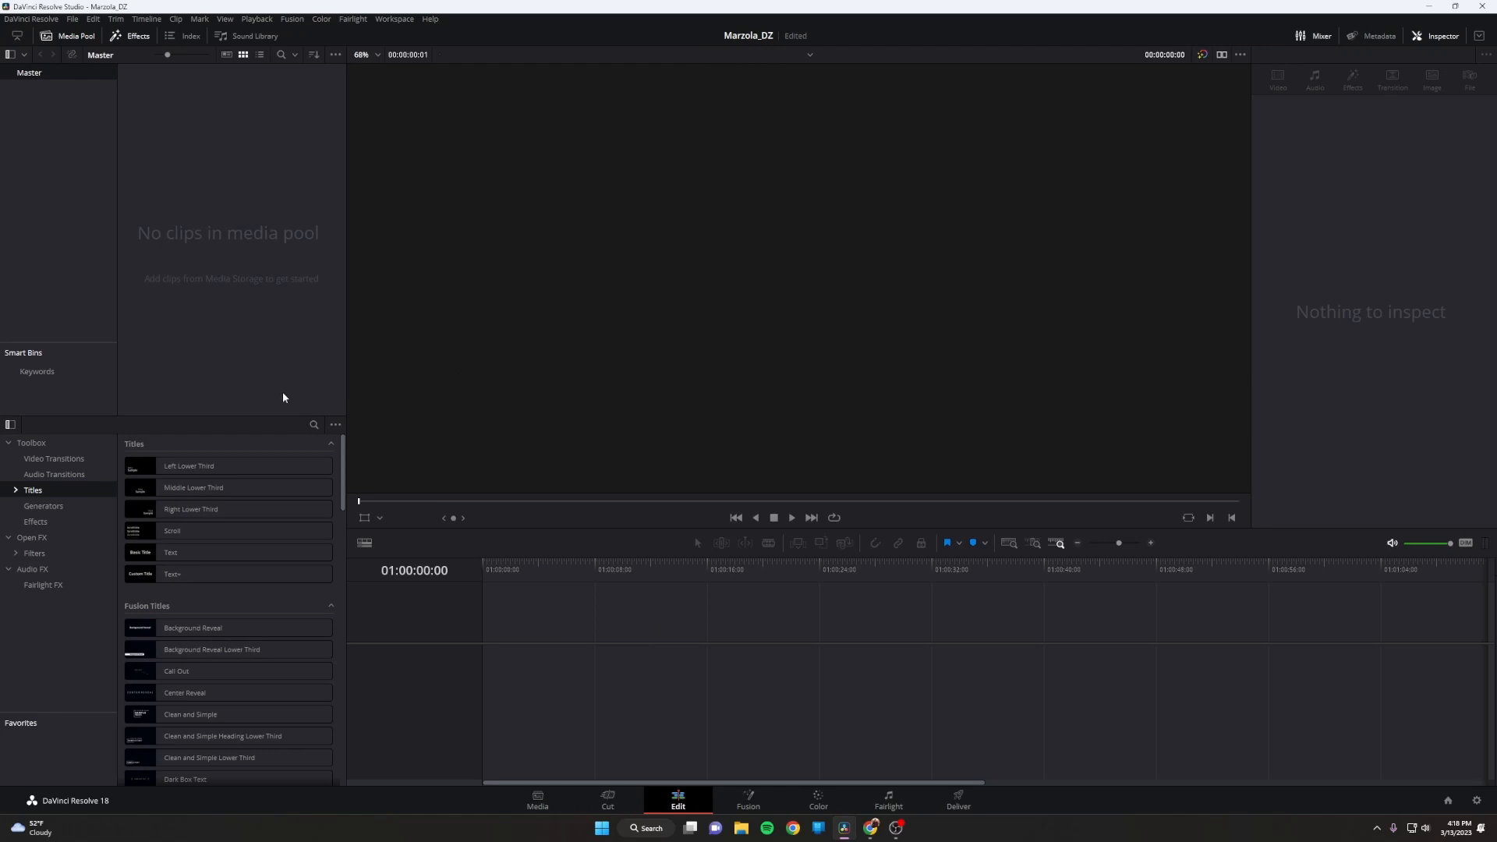
key(ctrl+i)
scroll(563, 326, up, 5)
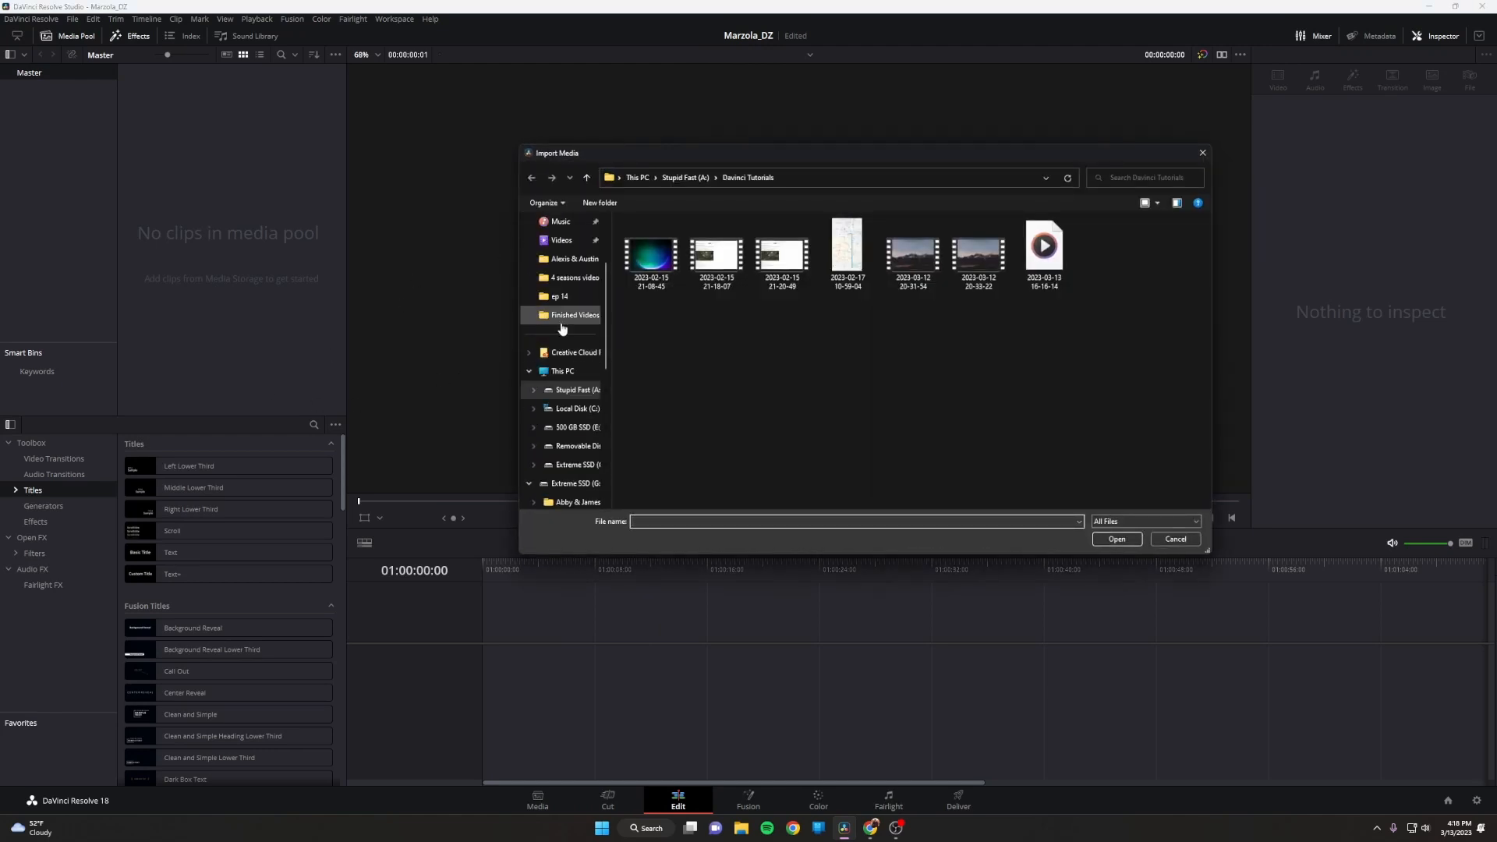
click(560, 260)
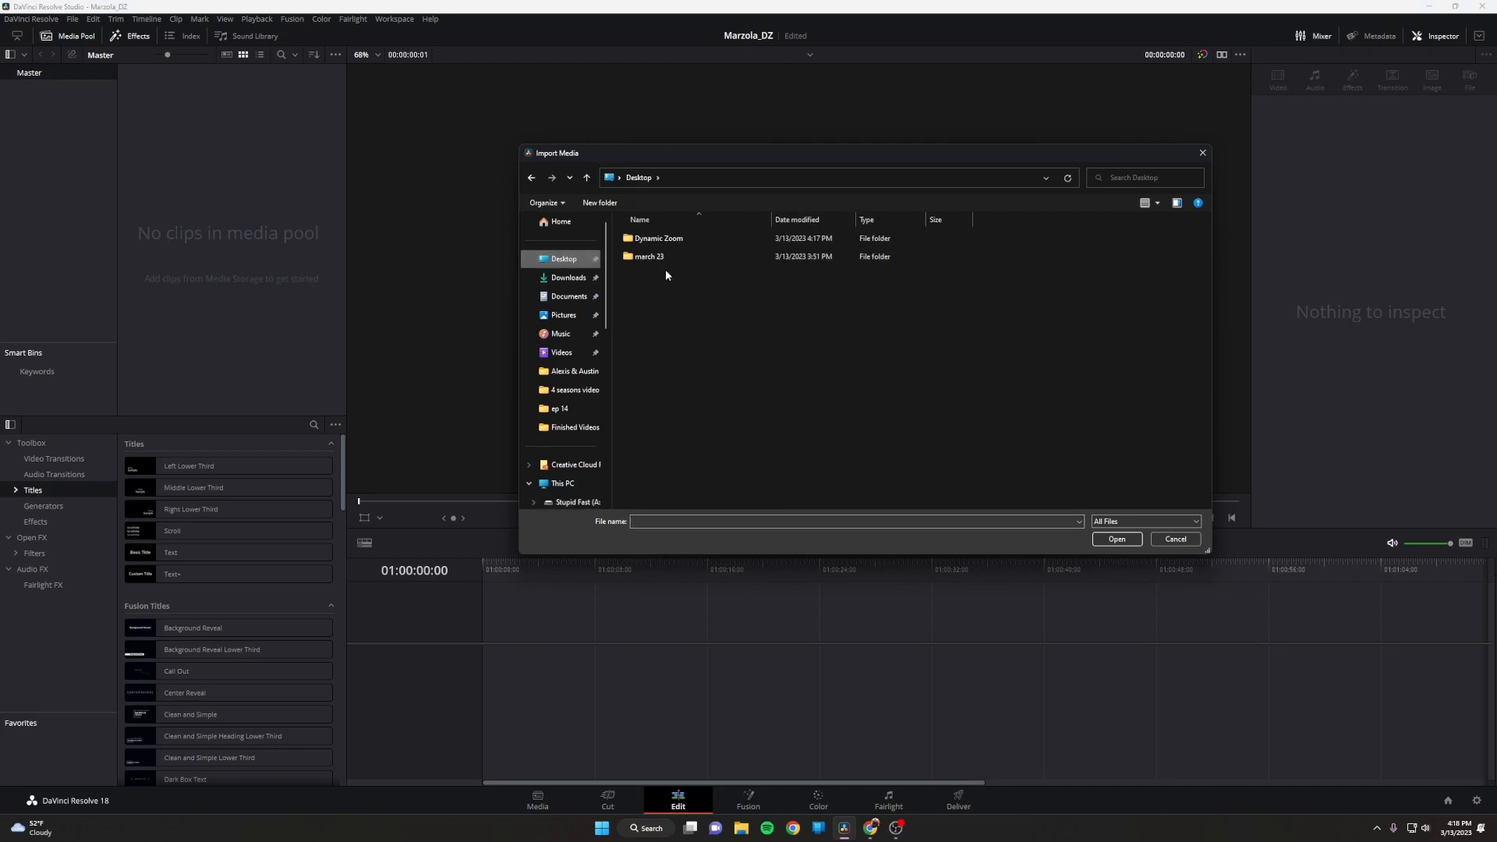
double_click(659, 238)
double_click(648, 251)
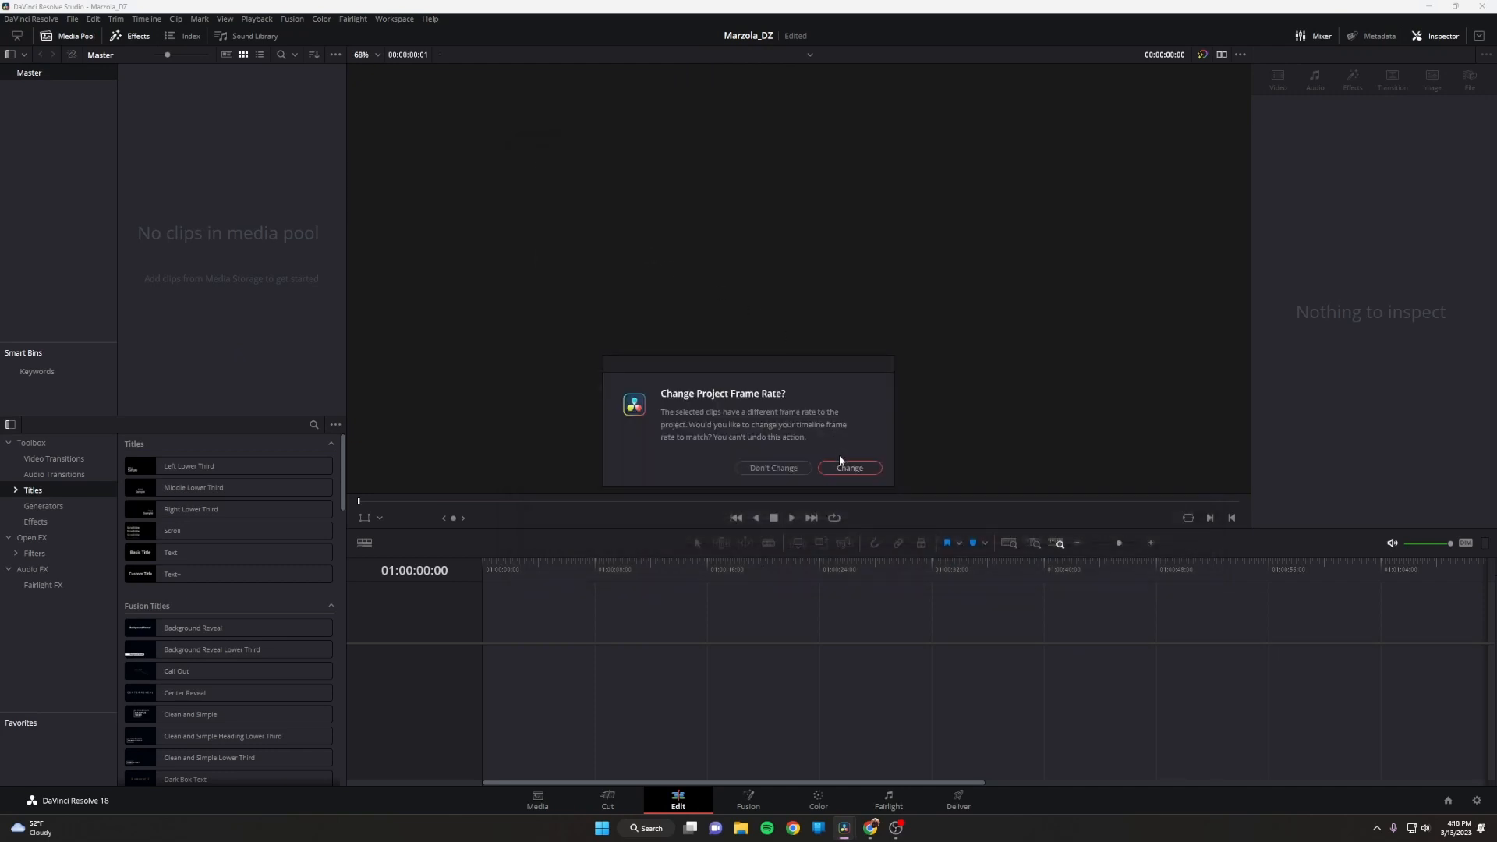
click(851, 468)
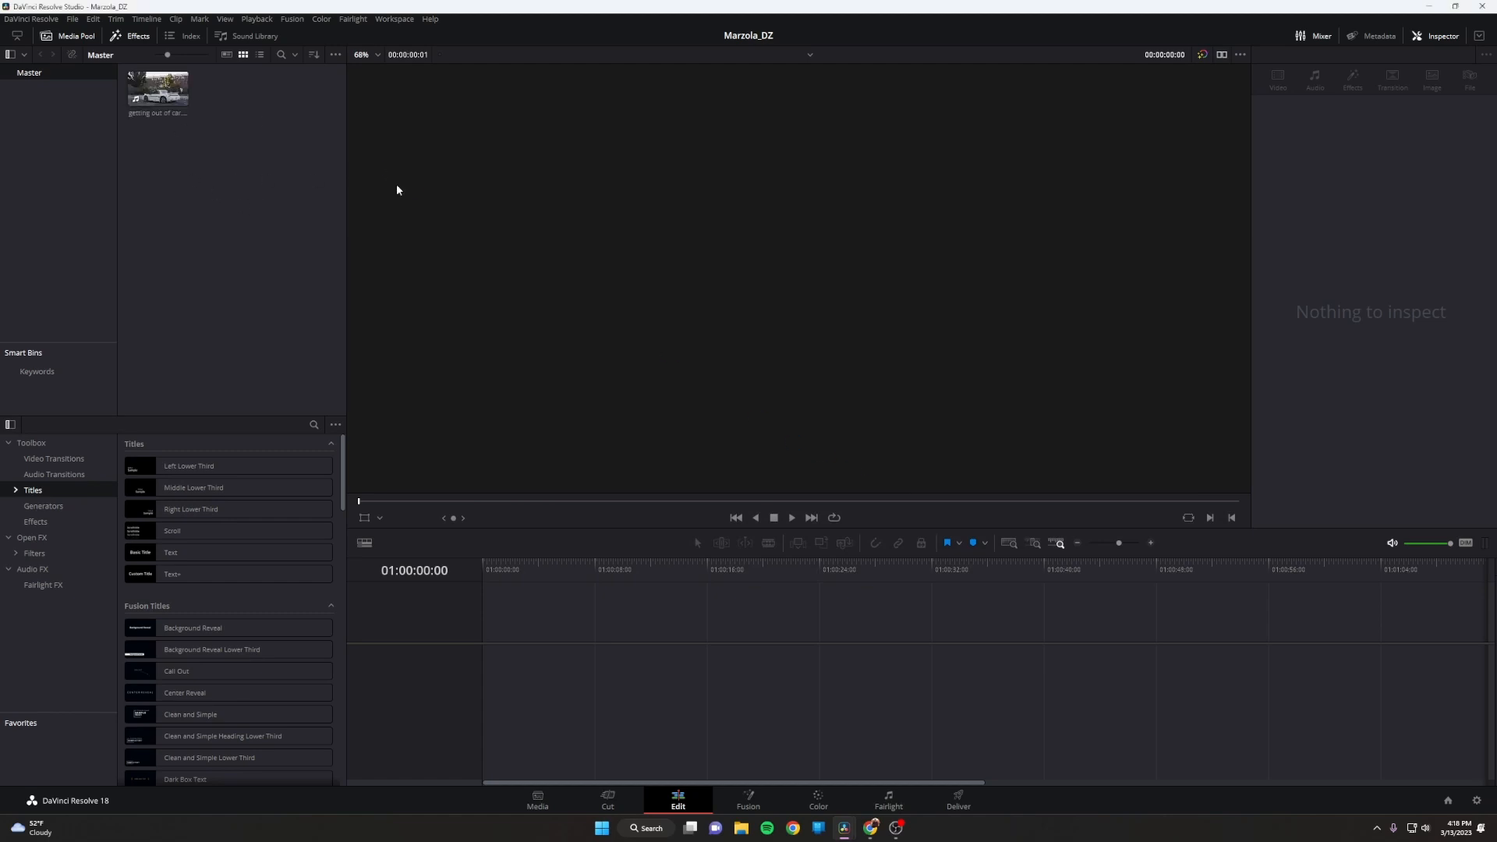
Load getting out of car.mov in the source viewer, mute playback, and mark an in-to-out range of about 12 seconds.
click(150, 94)
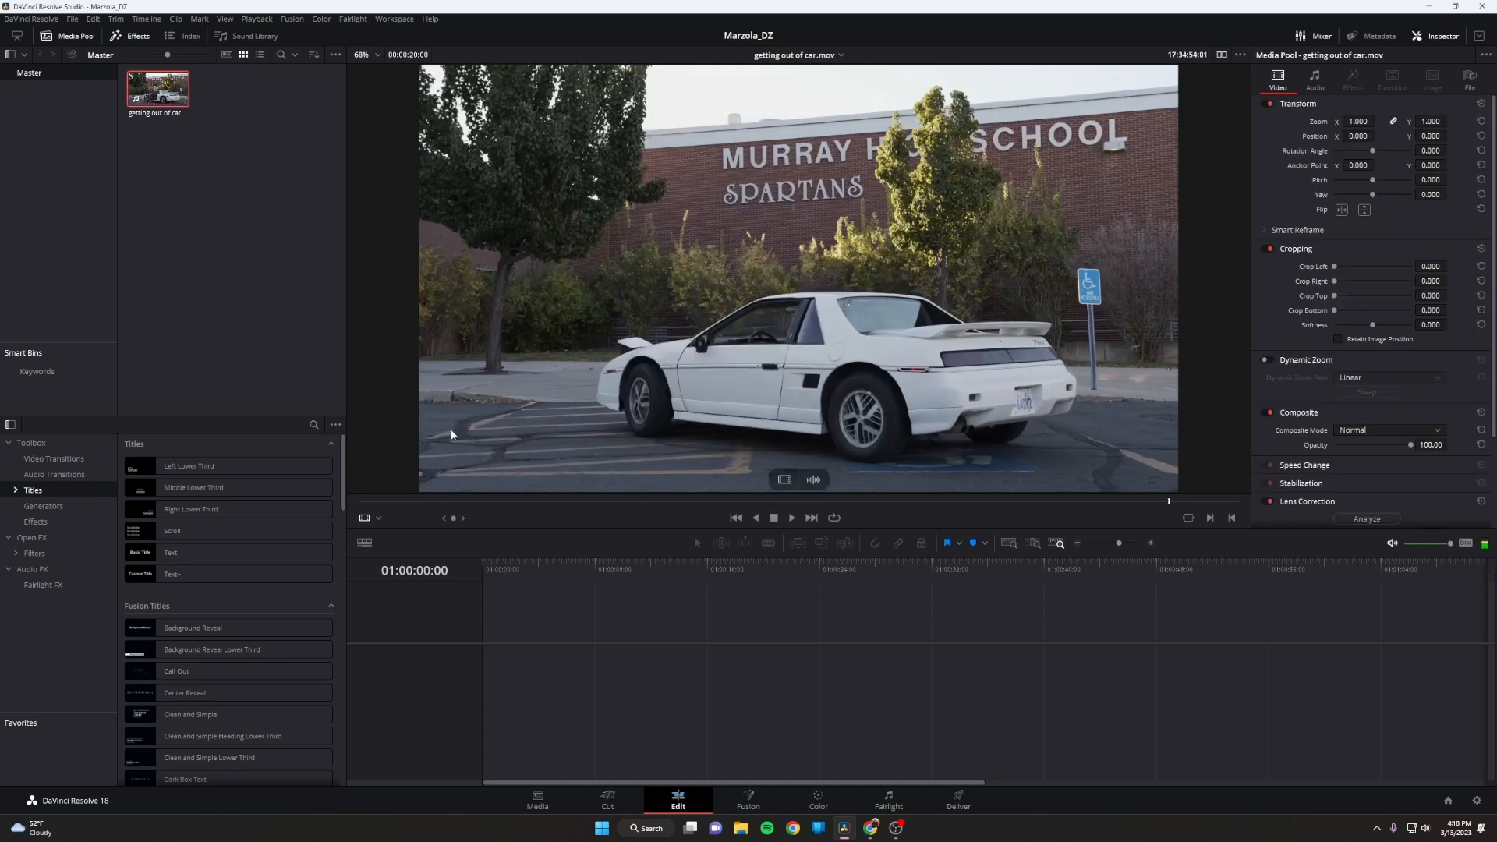
drag(403, 504, 359, 504)
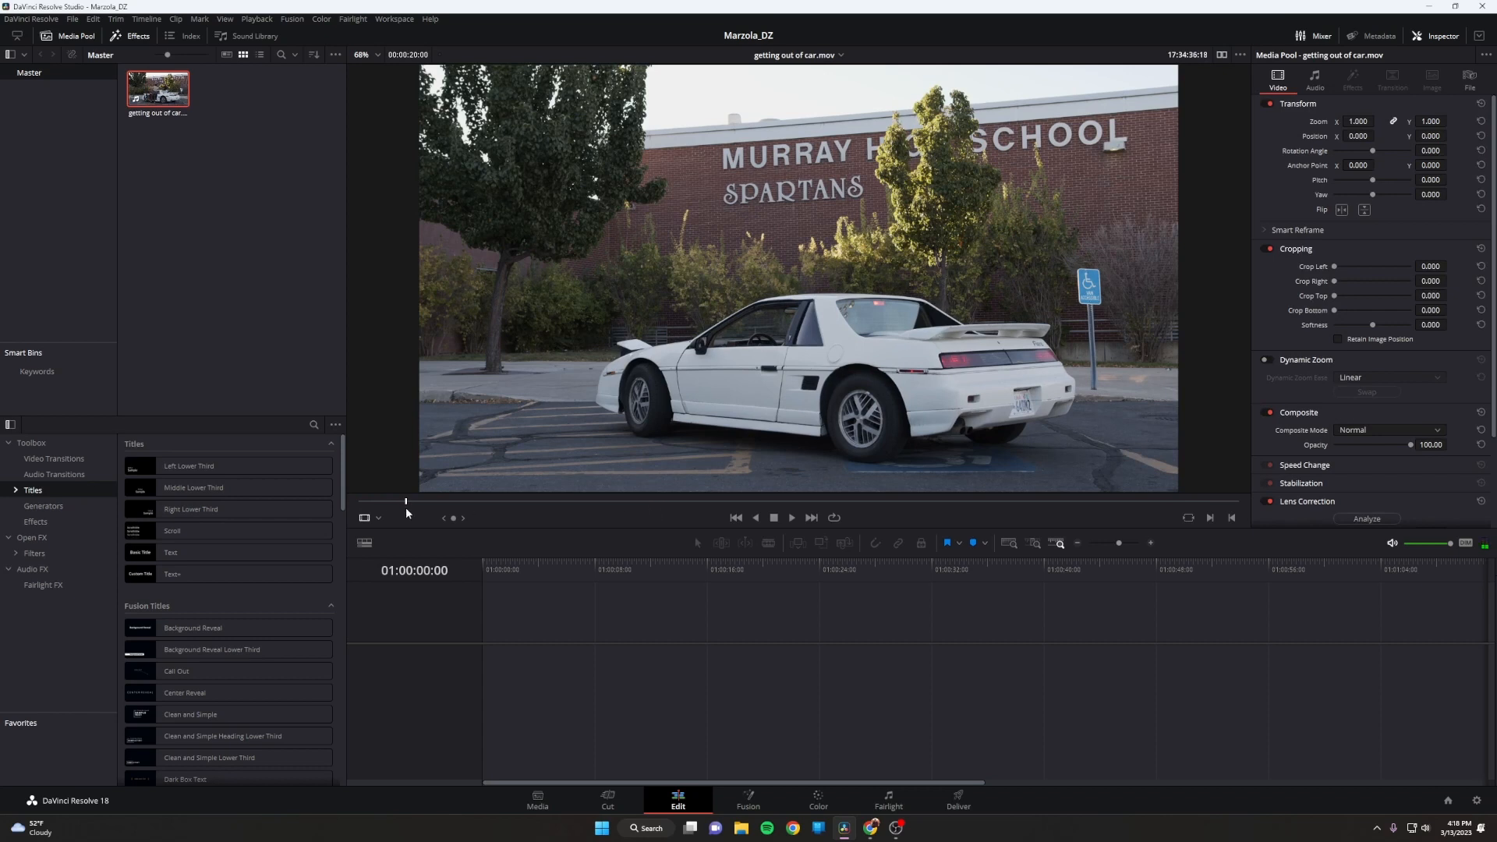
click(1393, 543)
drag(405, 504, 378, 511)
drag(495, 518, 1061, 540)
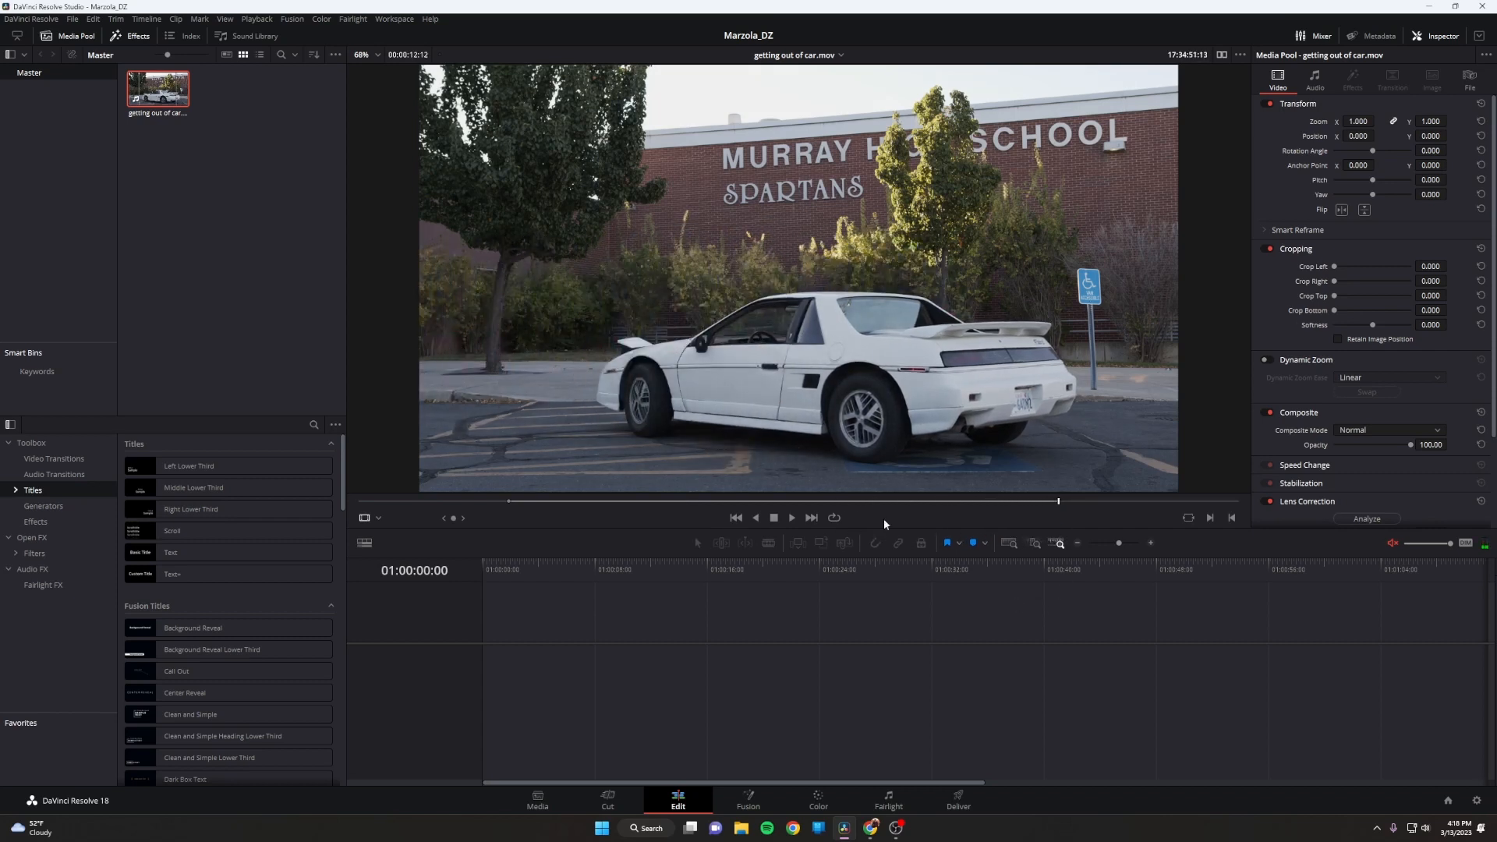
Place the trimmed clip at the start of a new timeline with track Audio 1 muted, and play it back before returning to the start.
drag(784, 367, 488, 666)
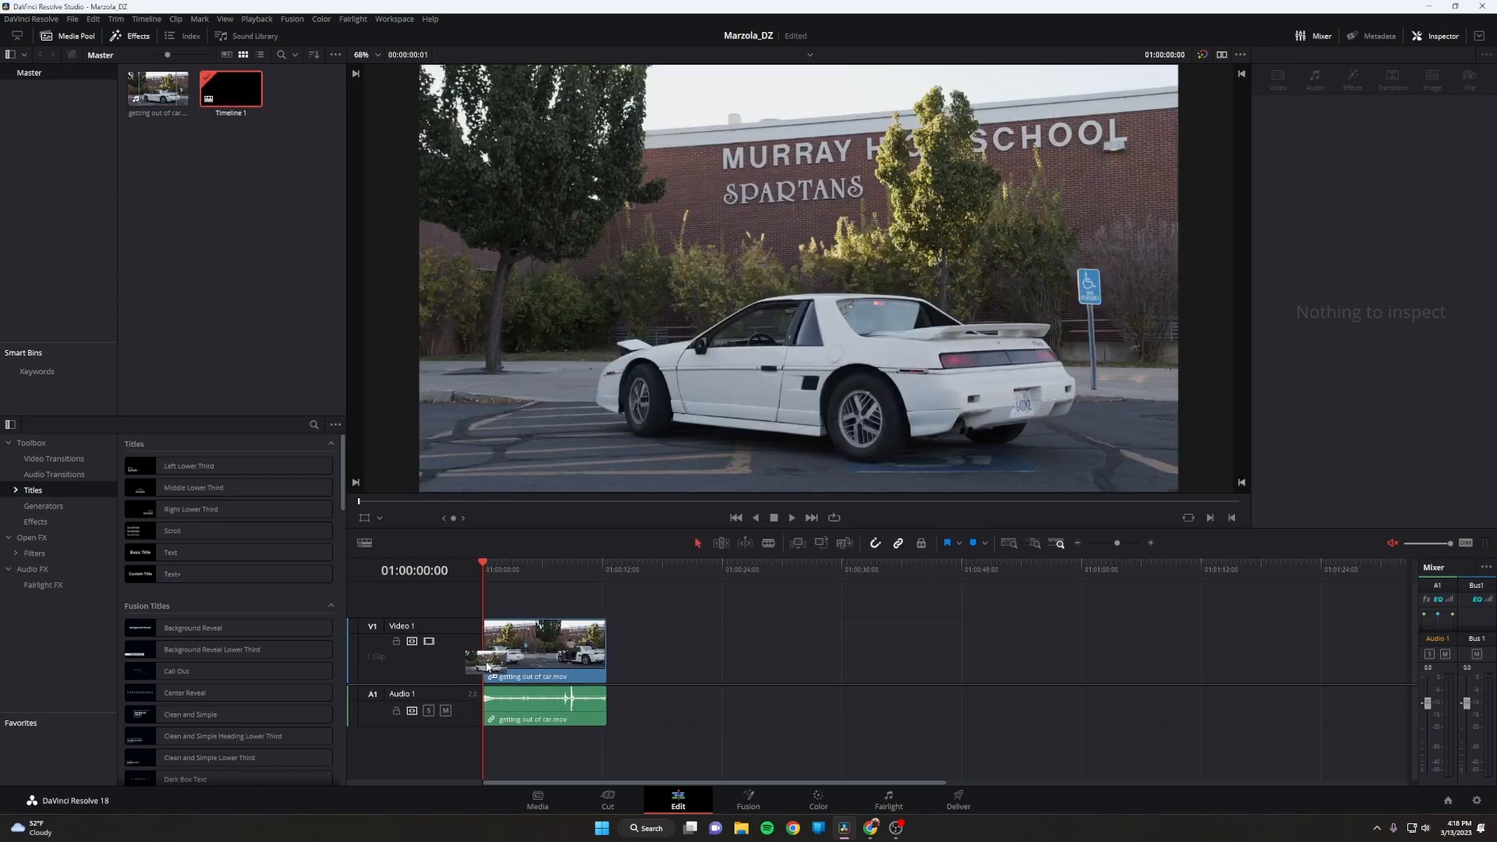
click(446, 710)
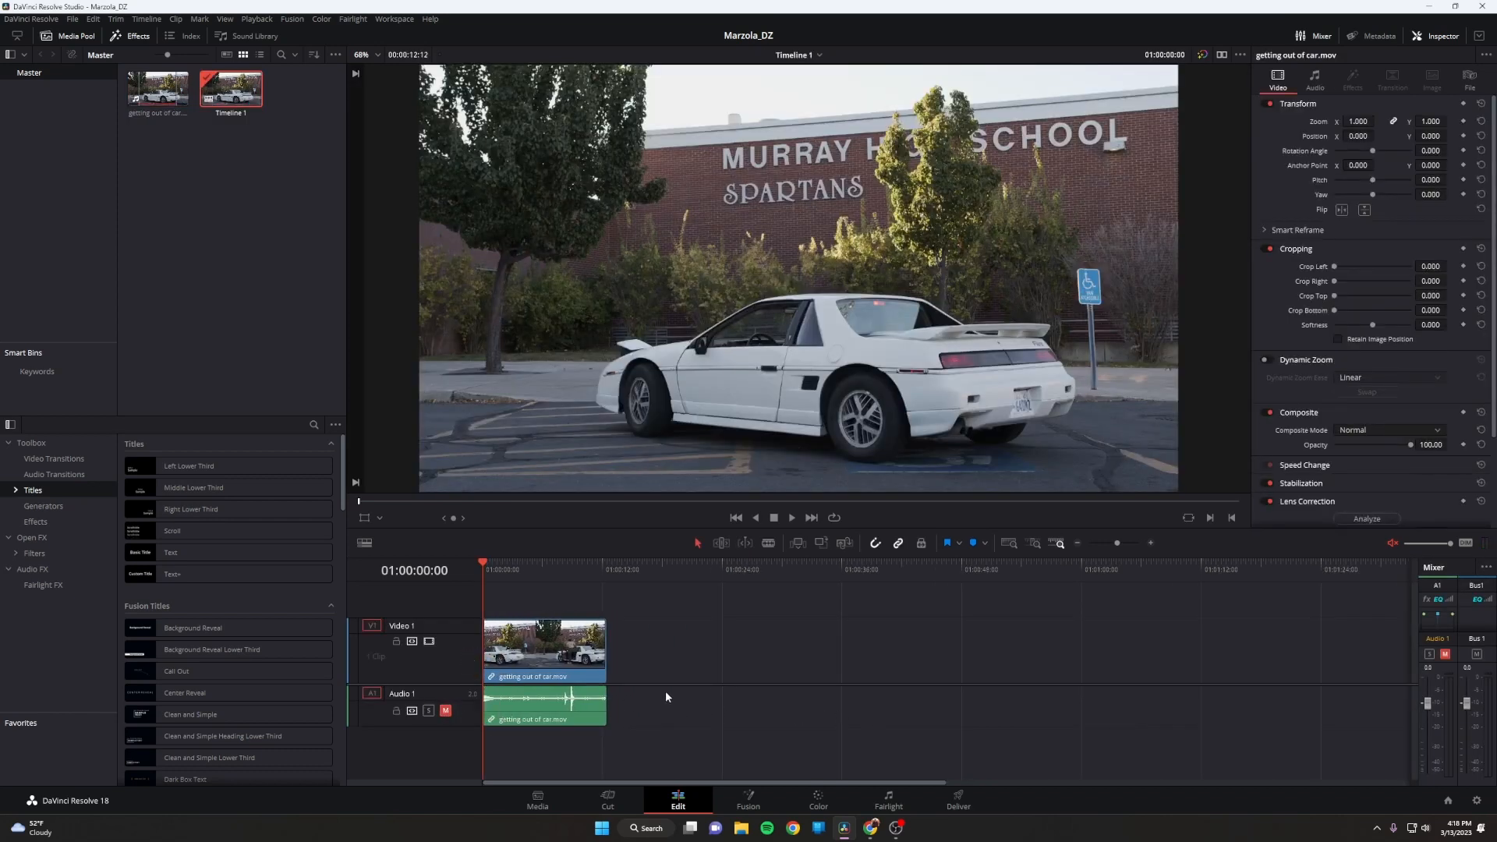
key(space)
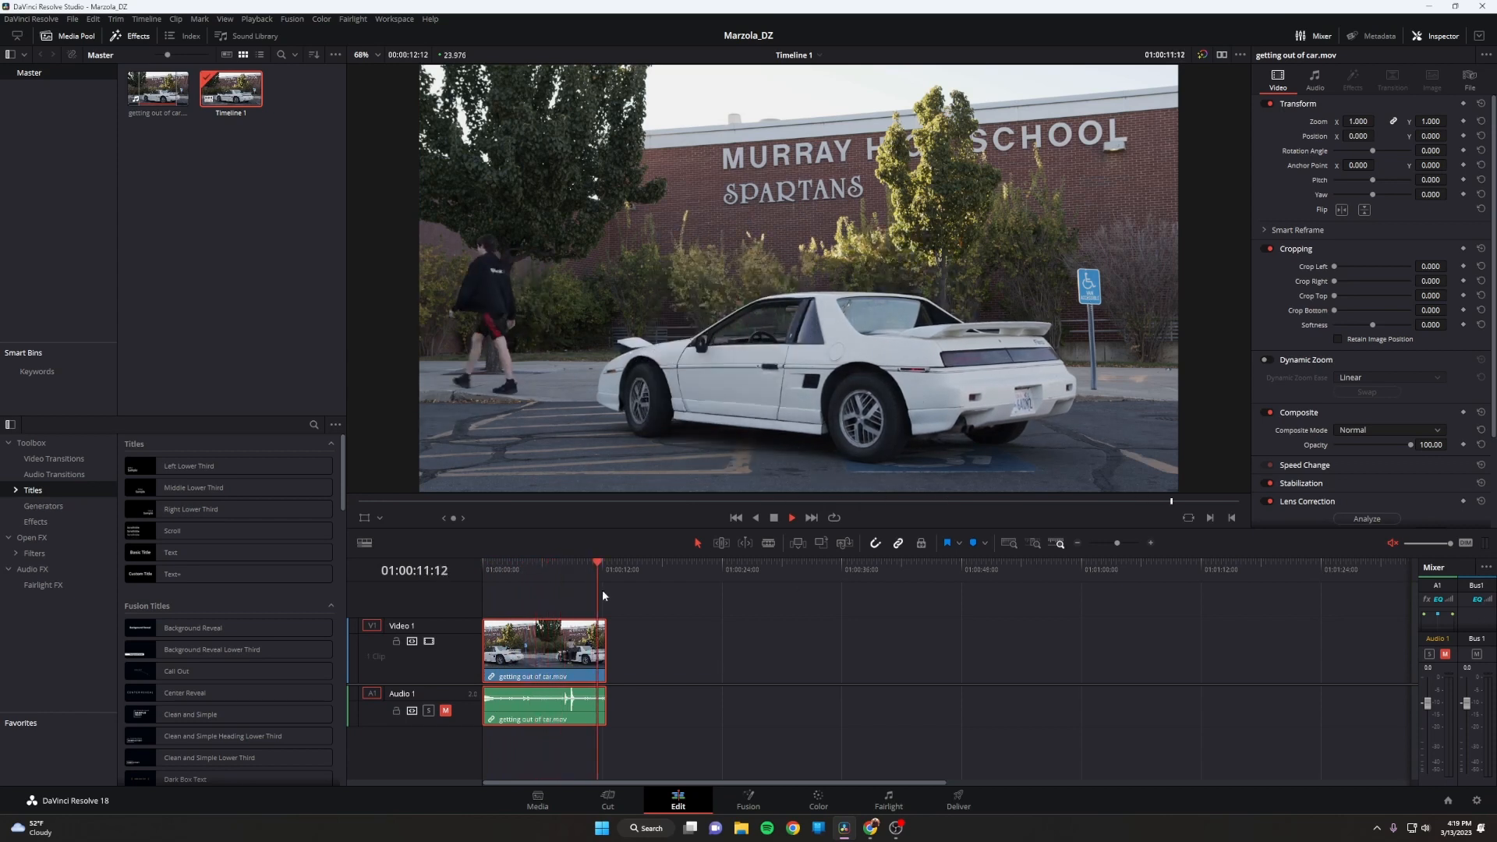
drag(606, 568, 461, 583)
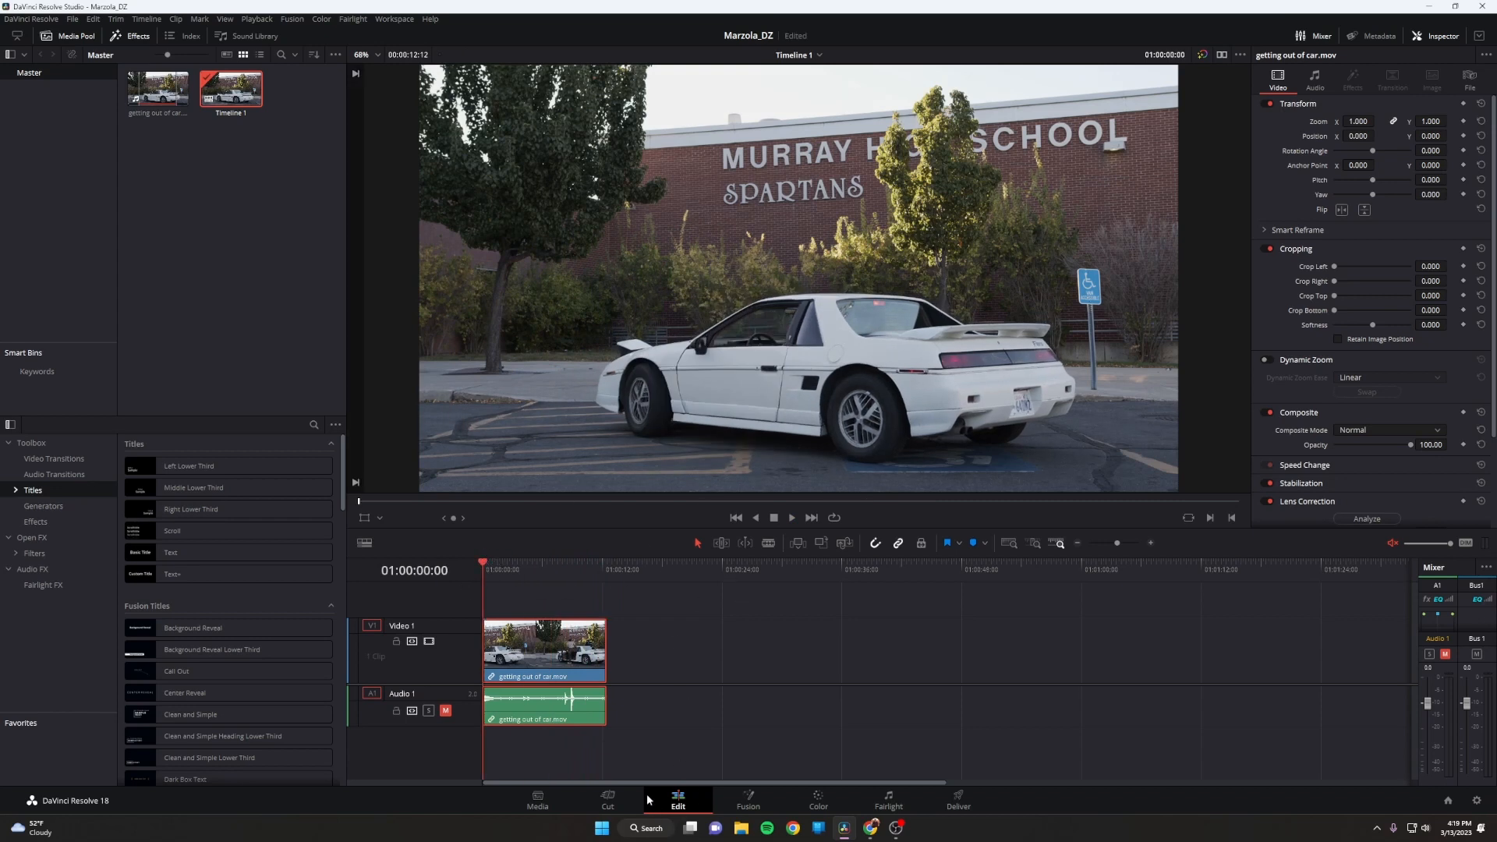
click(1435, 39)
click(1438, 38)
click(1222, 56)
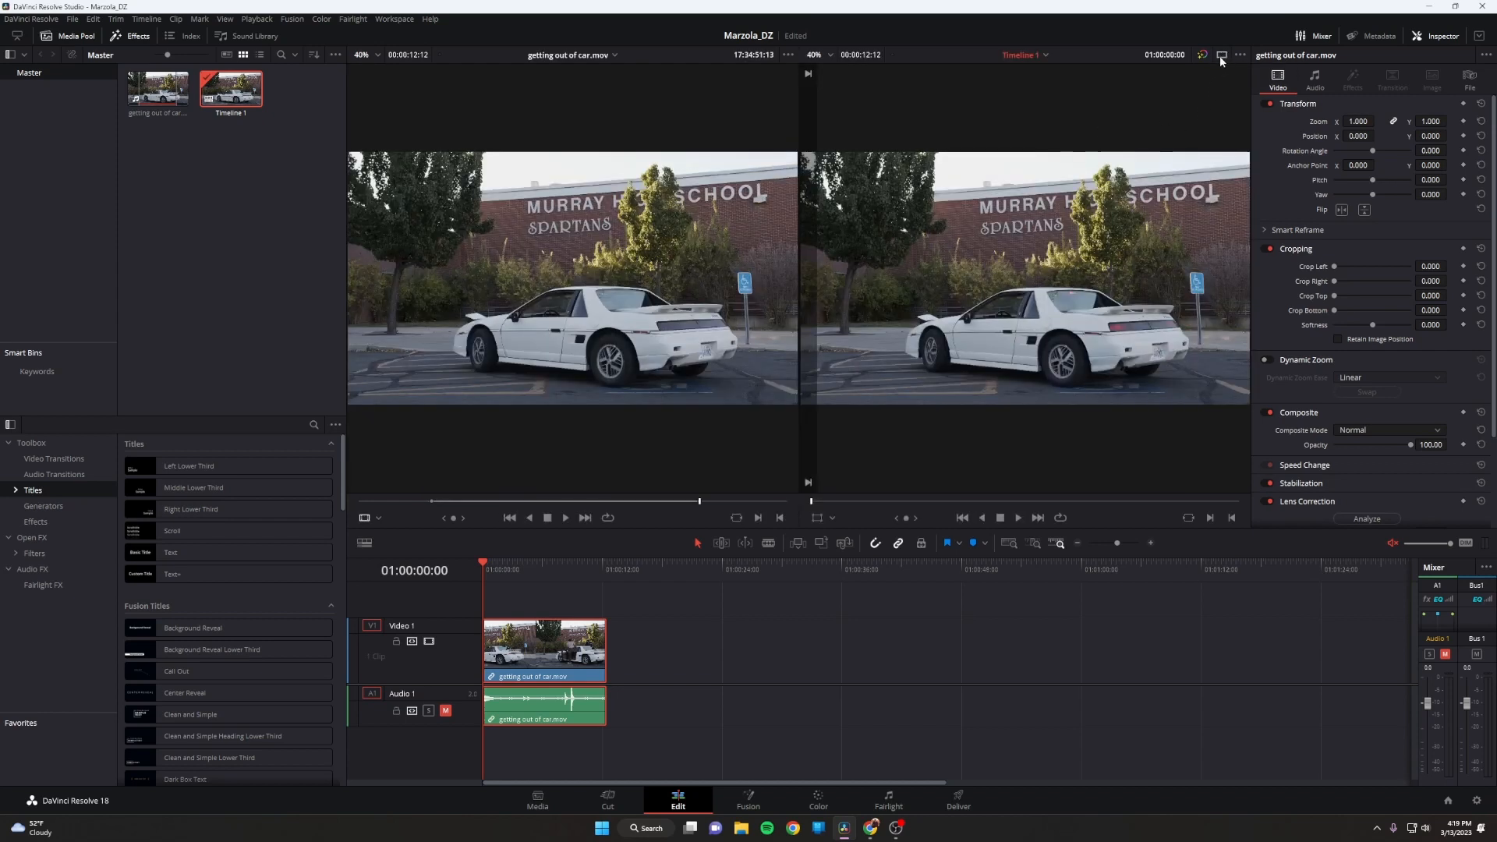
click(1222, 56)
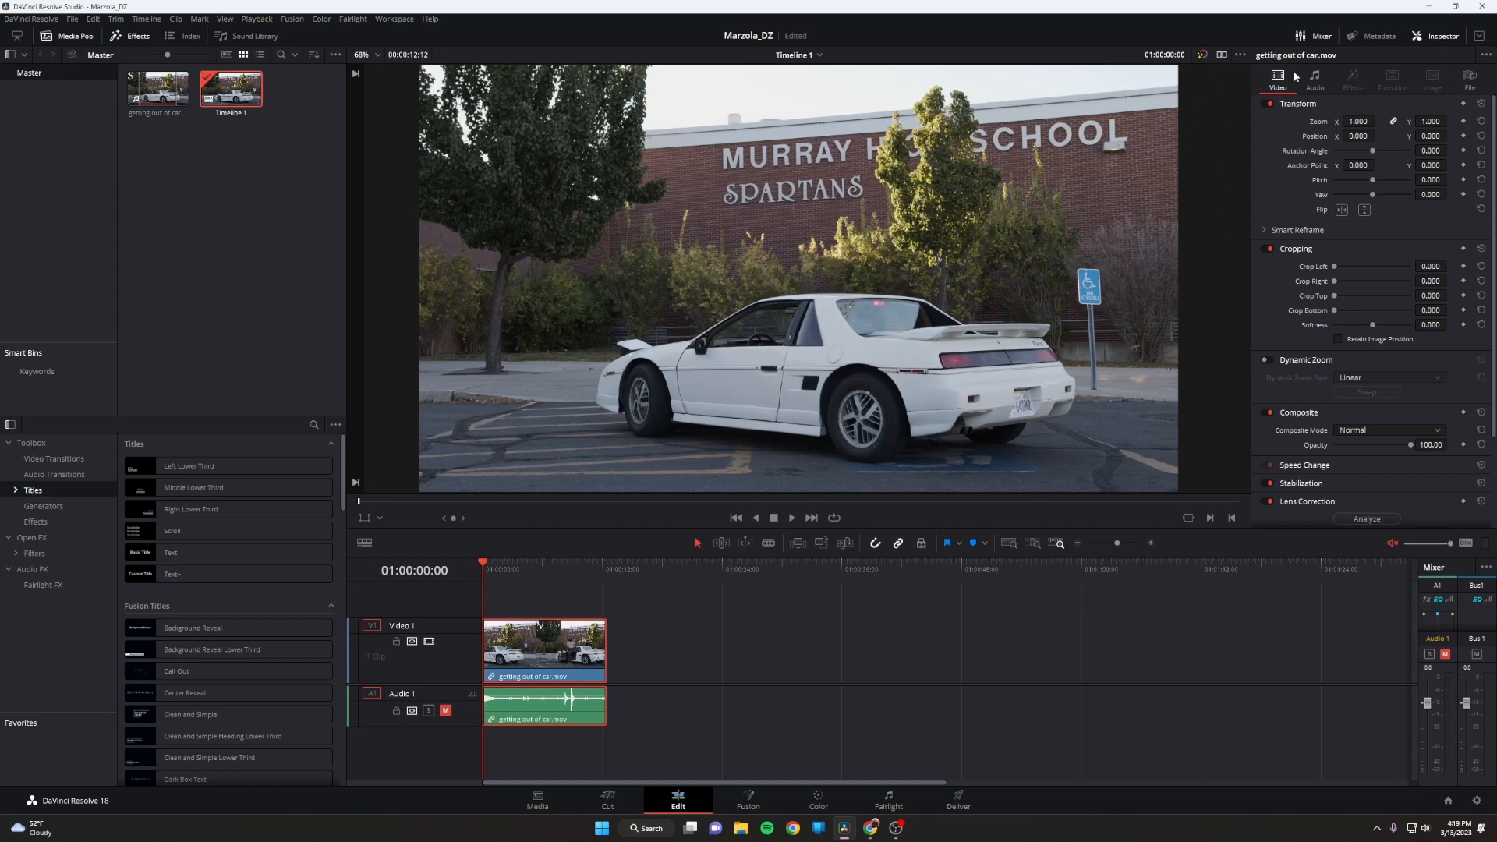
Enable Dynamic Zoom on the getting out of car.mov timeline clip and play it from the start.
click(1265, 360)
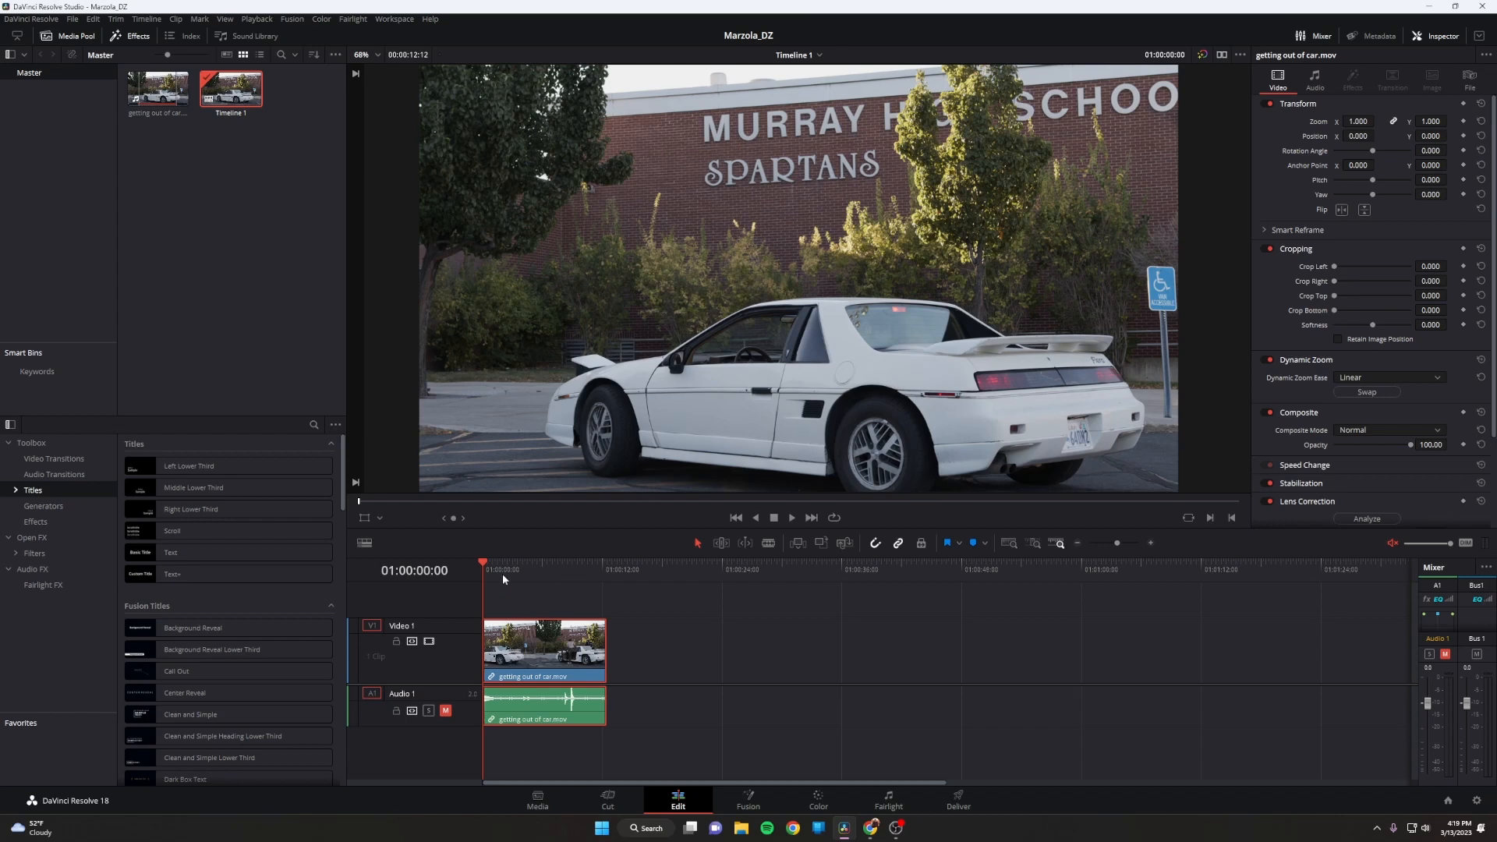
drag(483, 566, 416, 579)
key(space)
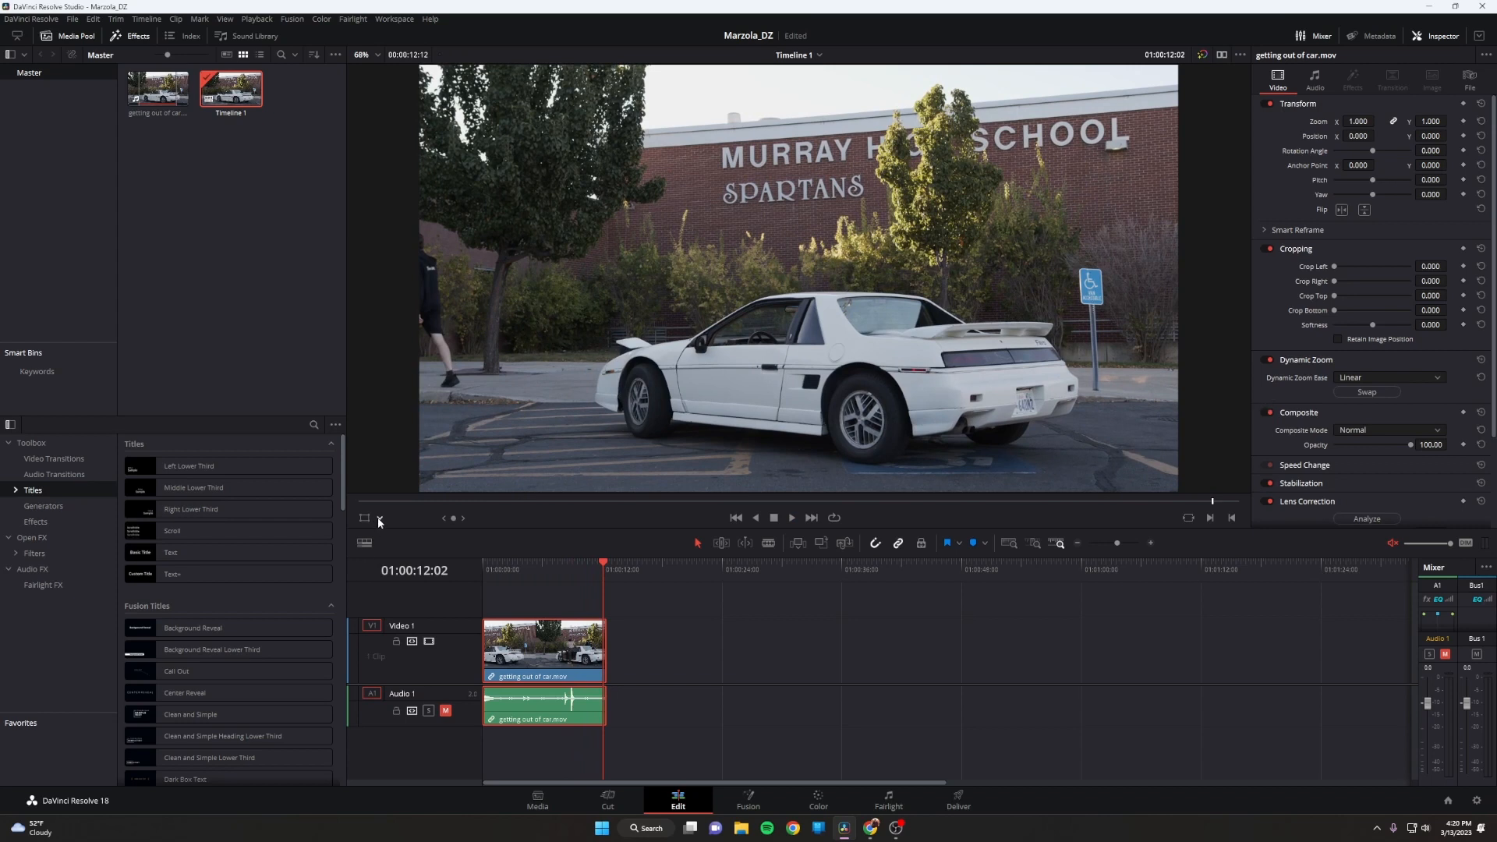
Swap the Dynamic Zoom start and end frames and play the clip from the start.
click(1355, 391)
drag(497, 575, 429, 573)
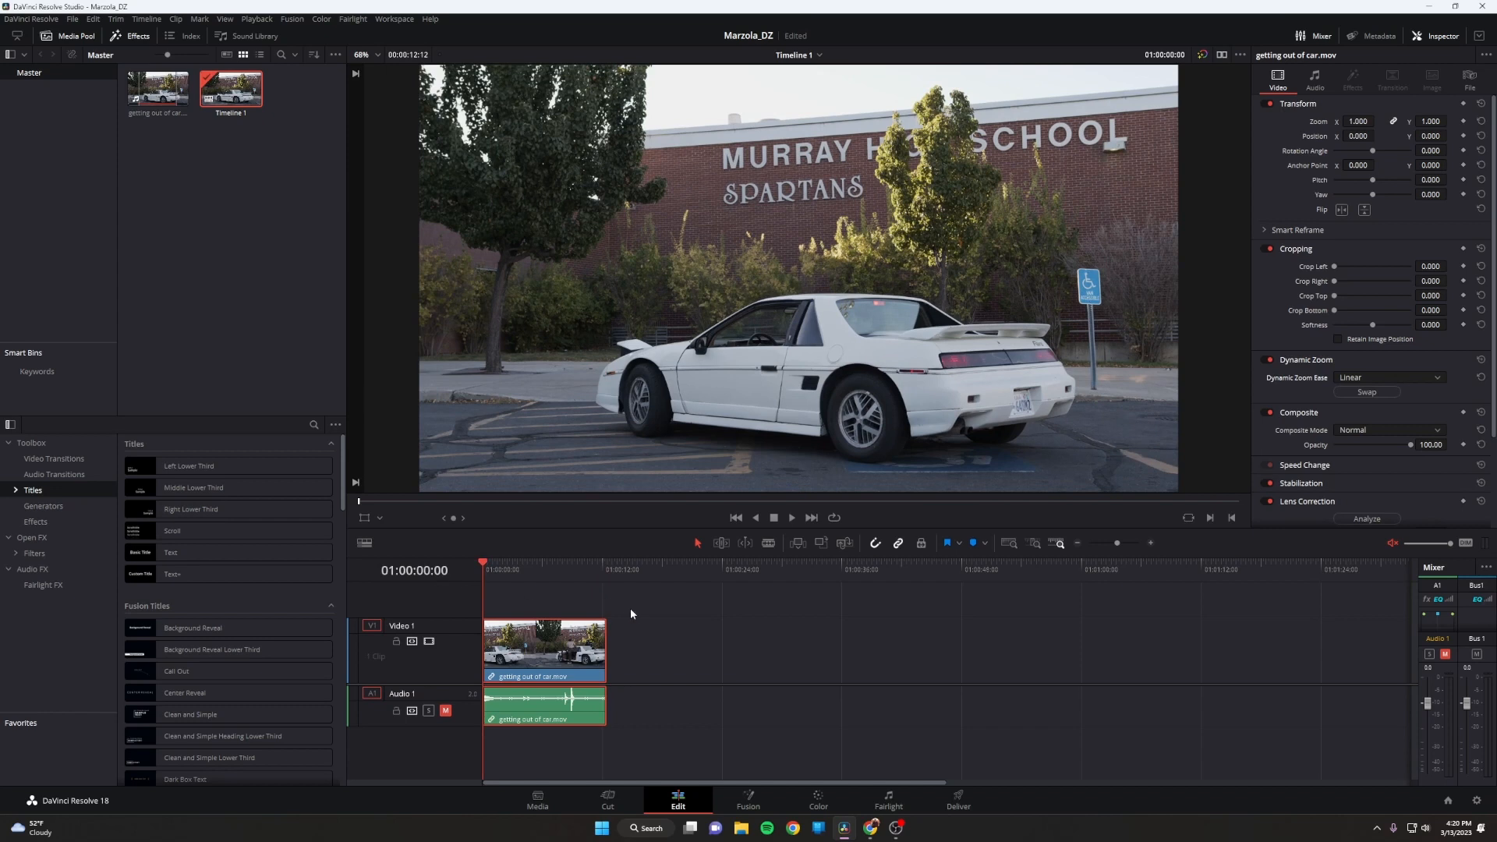
key(space)
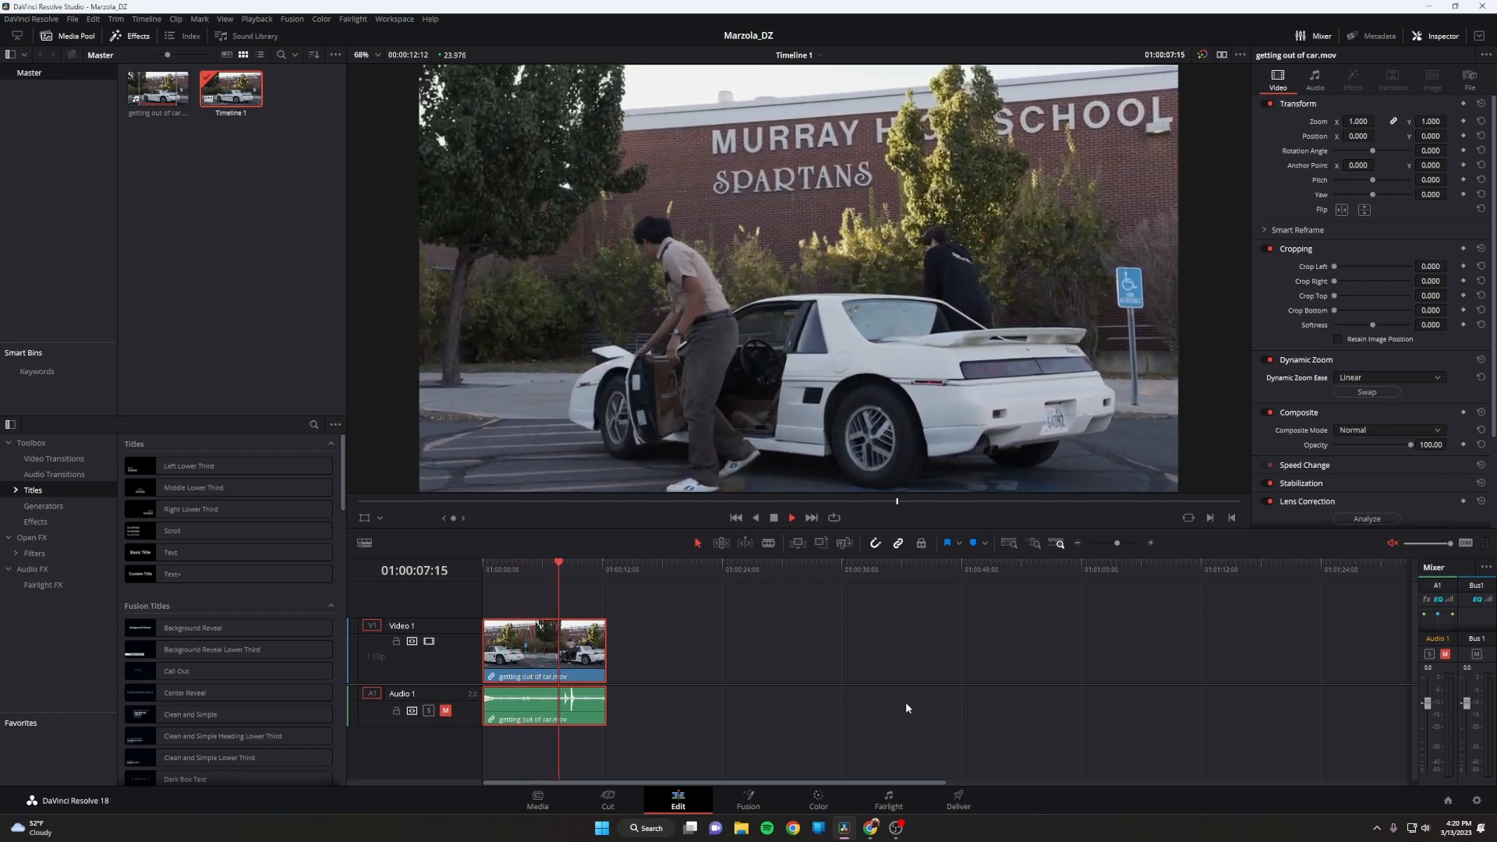
key(space)
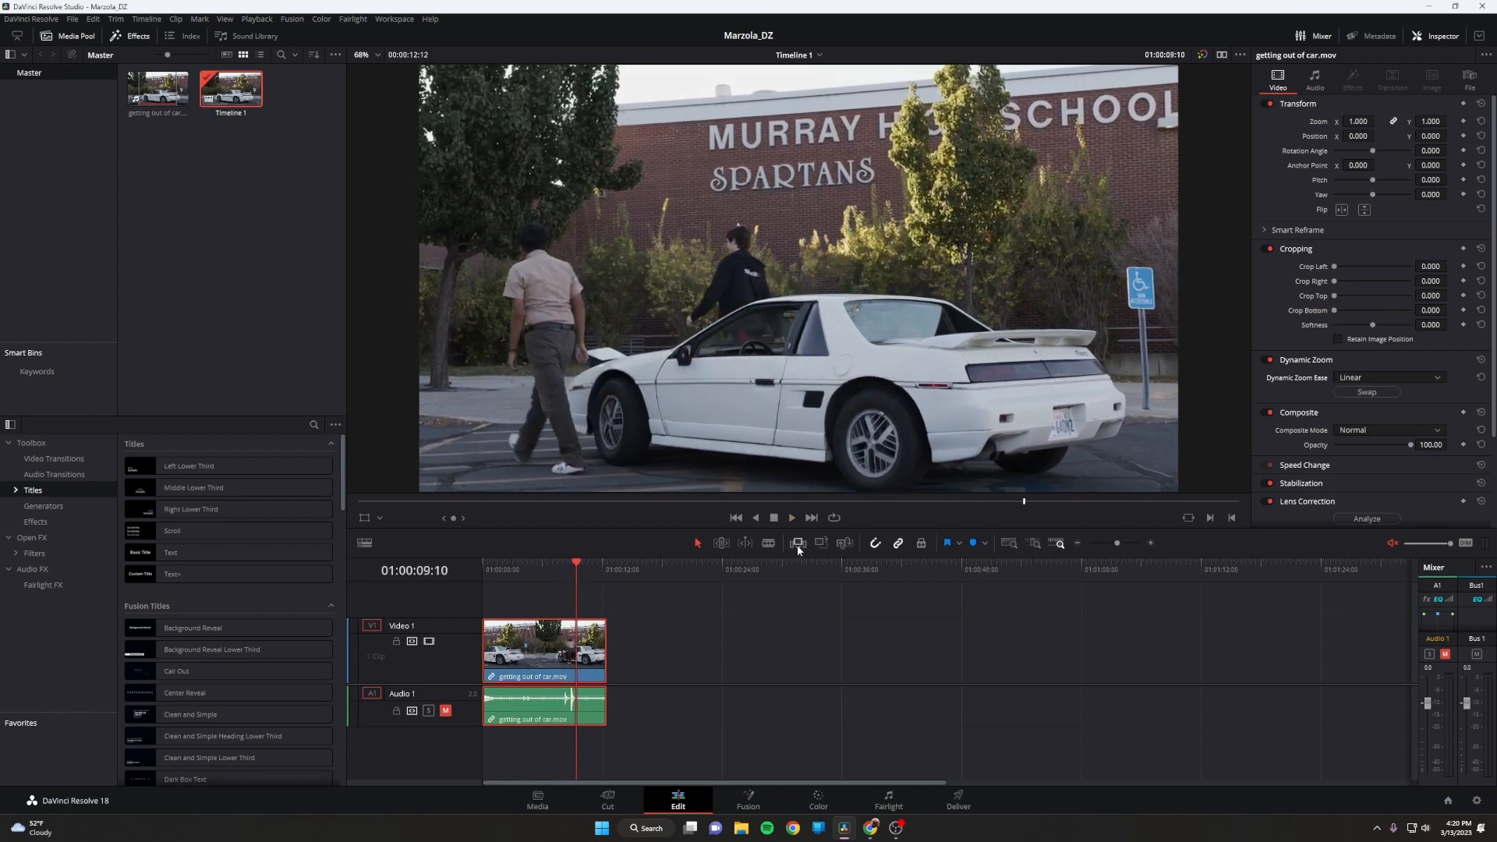
Show the Dynamic Zoom overlay in the viewer, enlarge the red end frame to about 90% of the picture, then hide the overlay and preview from the start.
click(381, 519)
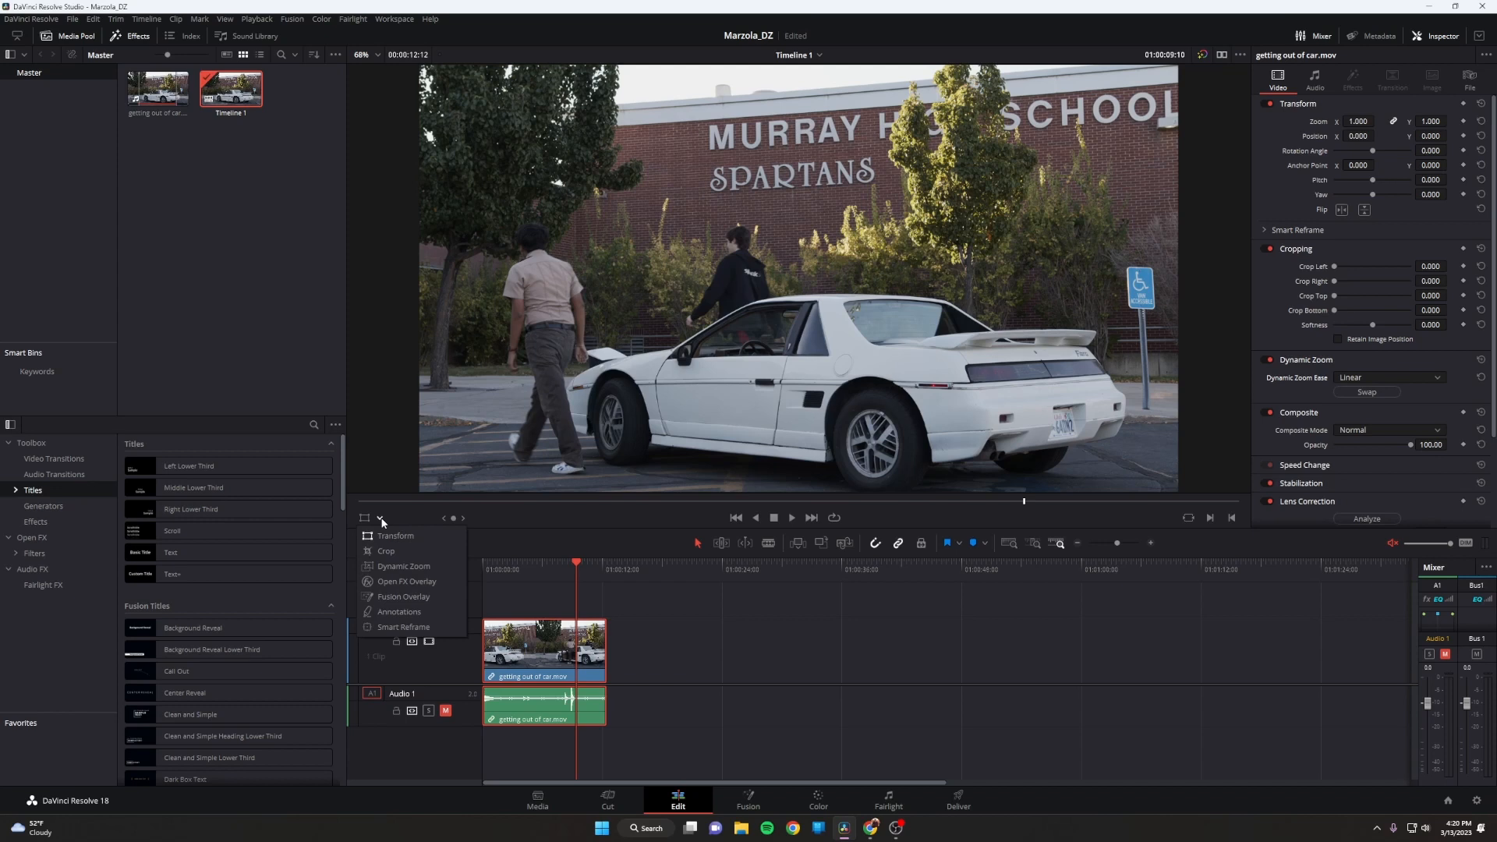
click(382, 568)
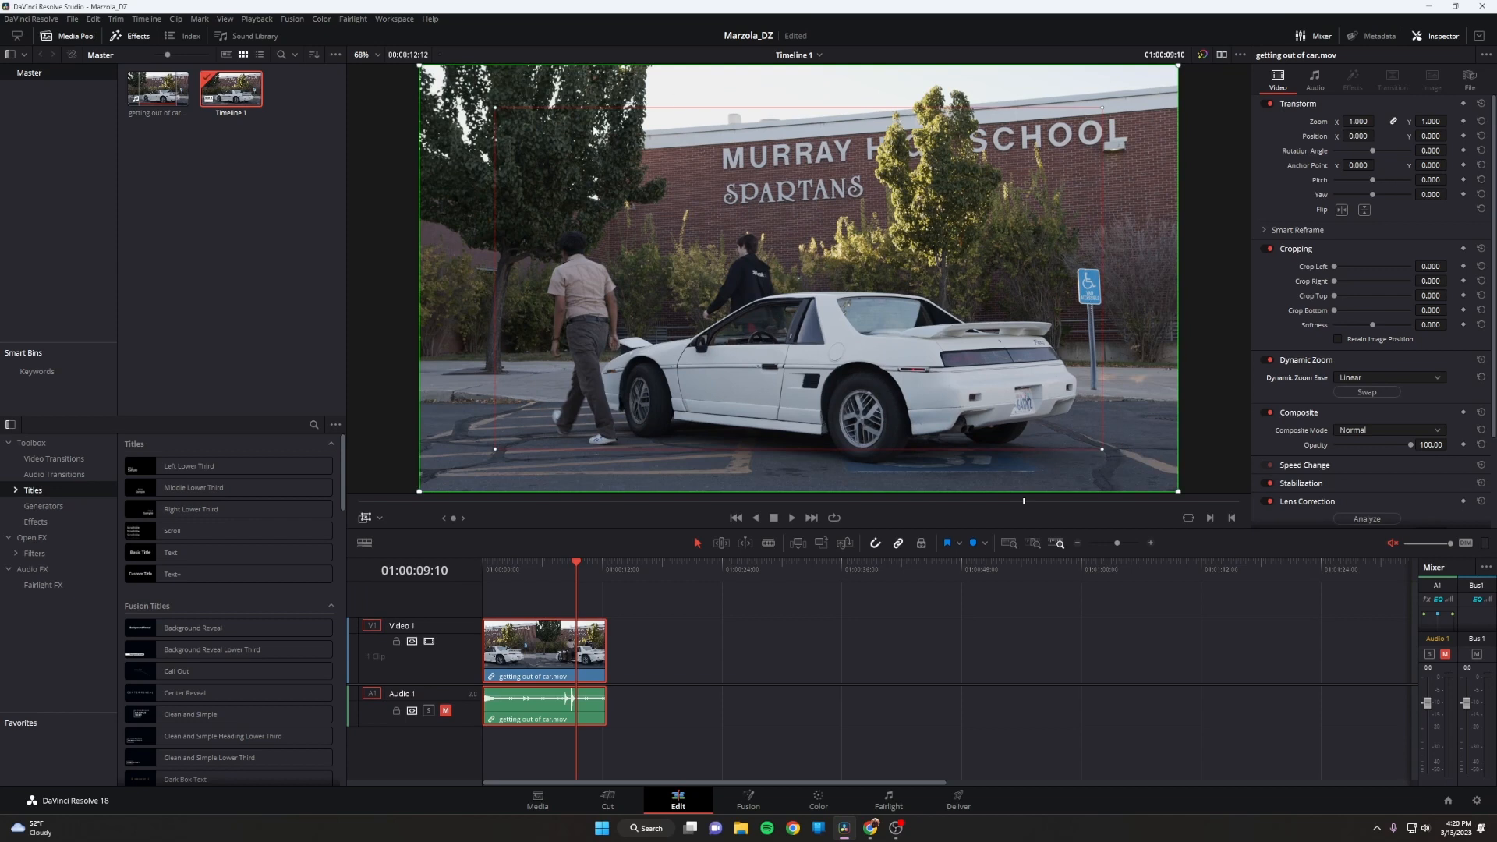
drag(494, 447, 461, 476)
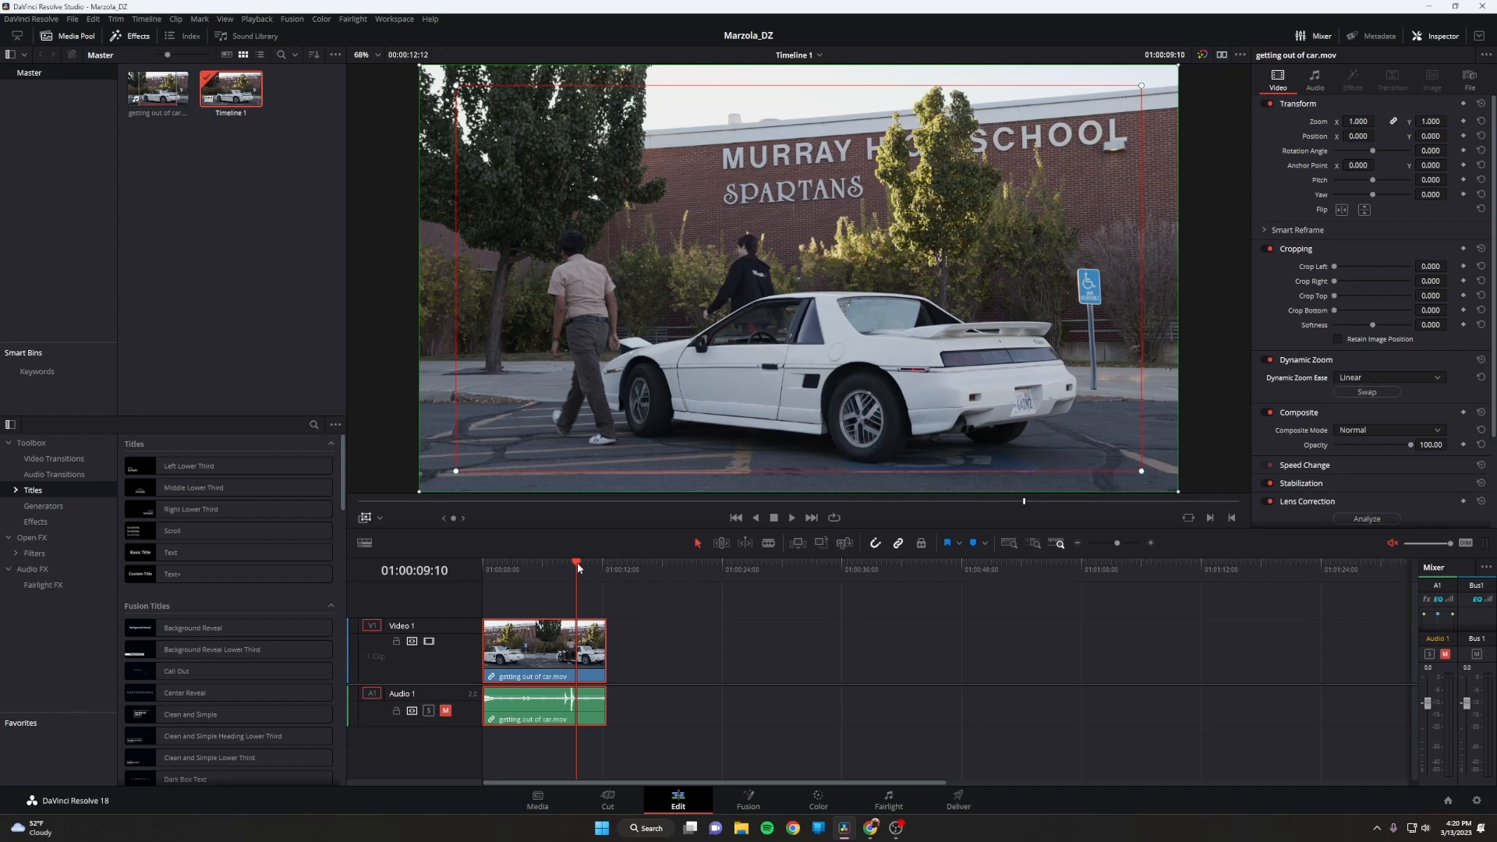
drag(562, 564, 468, 582)
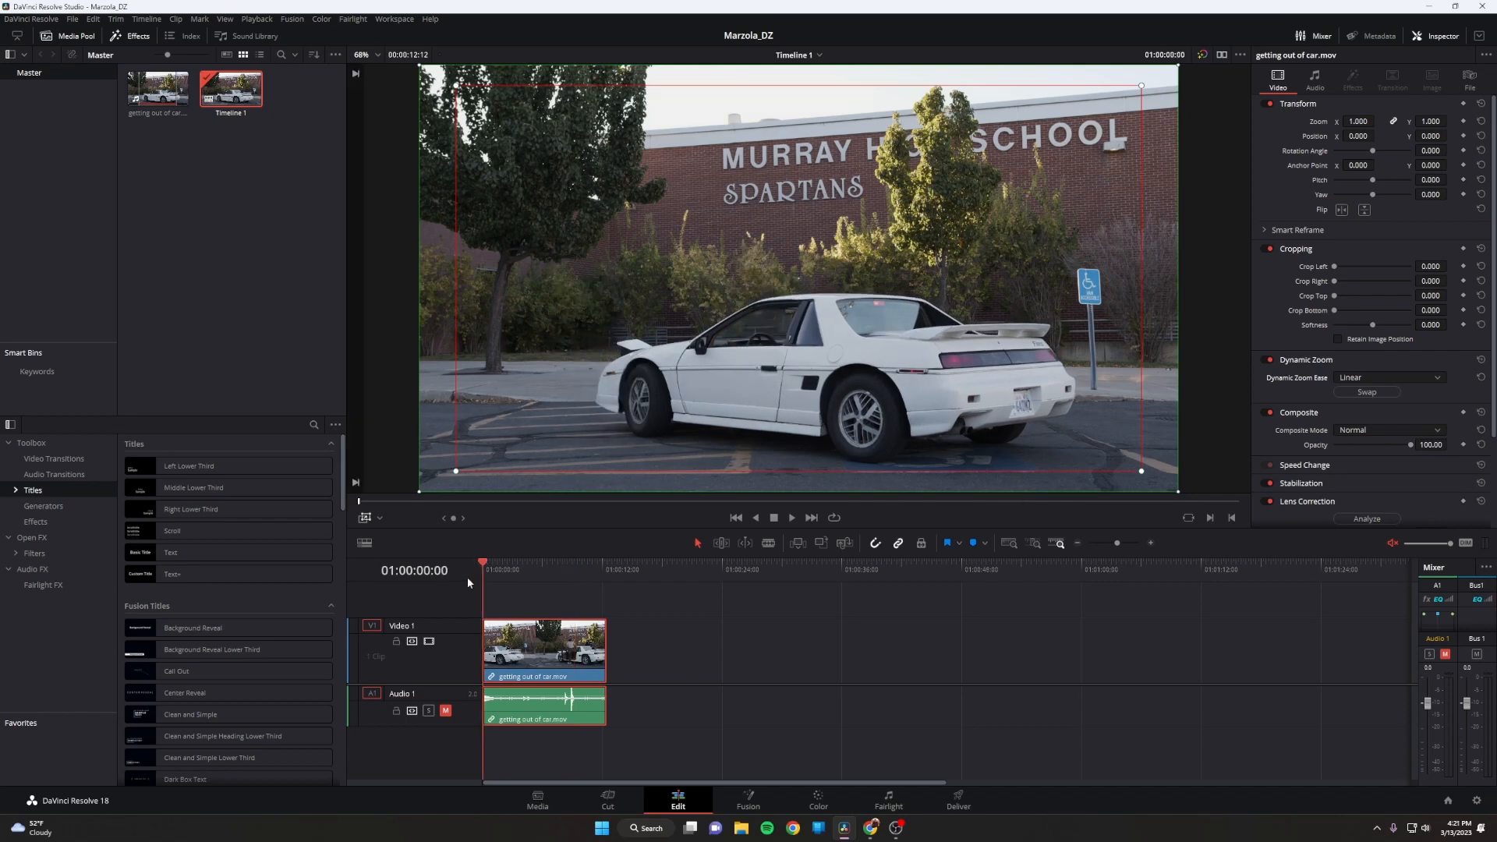
click(364, 519)
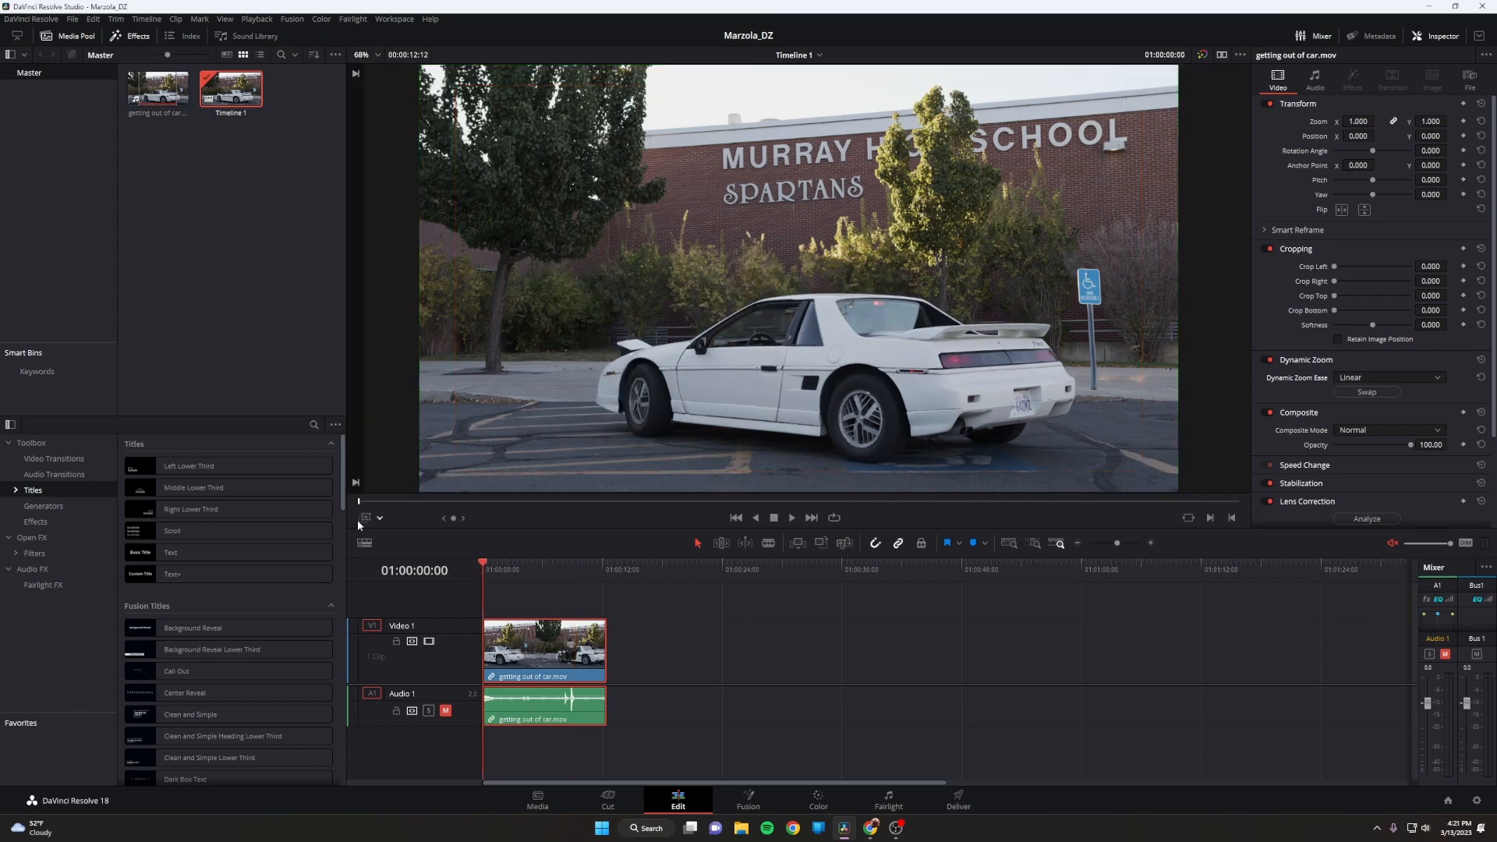
key(space)
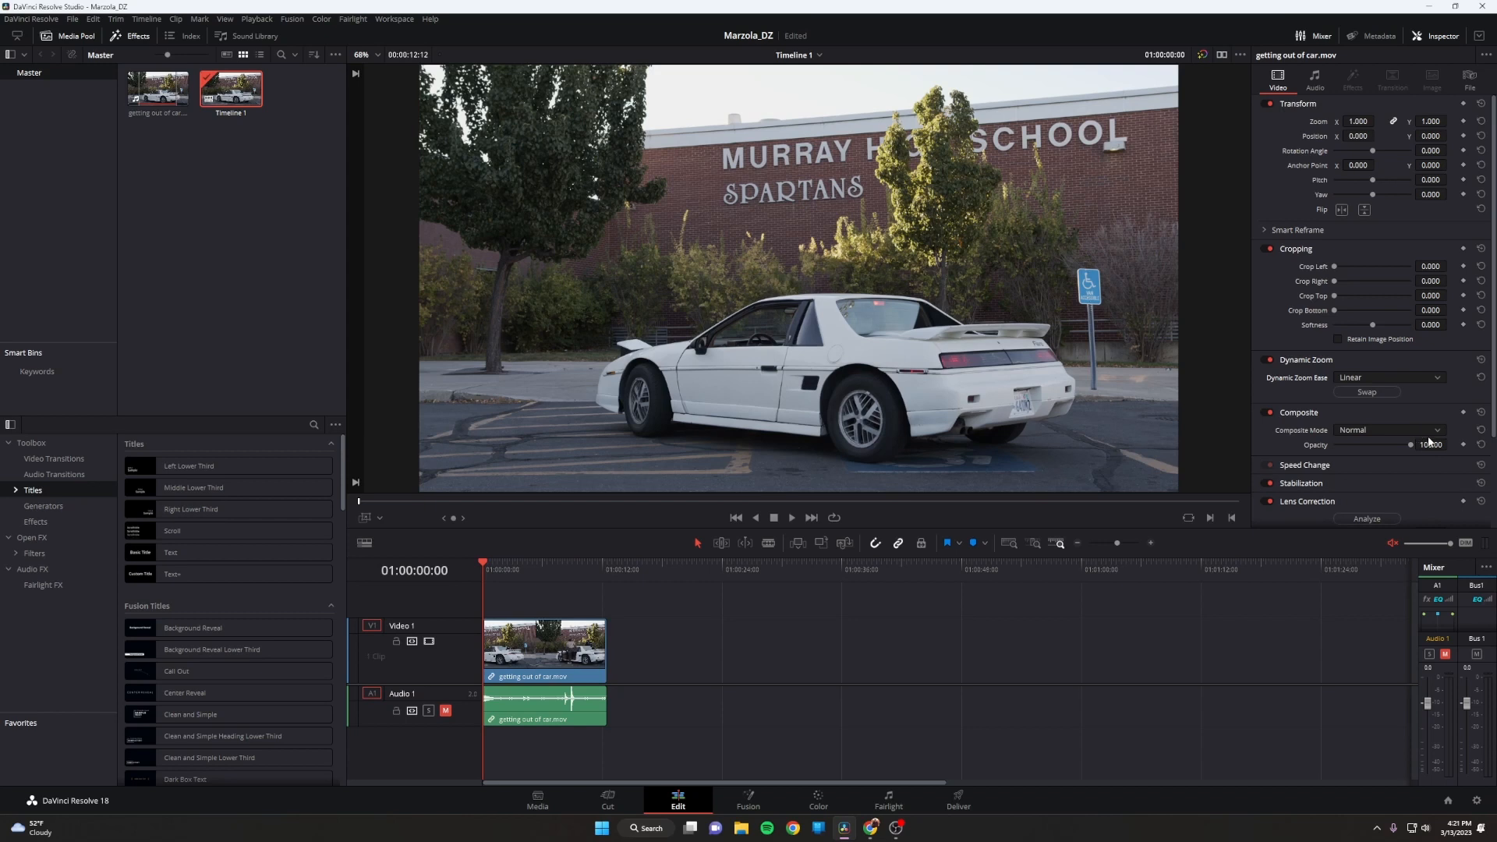
Set the clip's Dynamic Zoom Ease to Ease In and Out and play it back.
click(1415, 378)
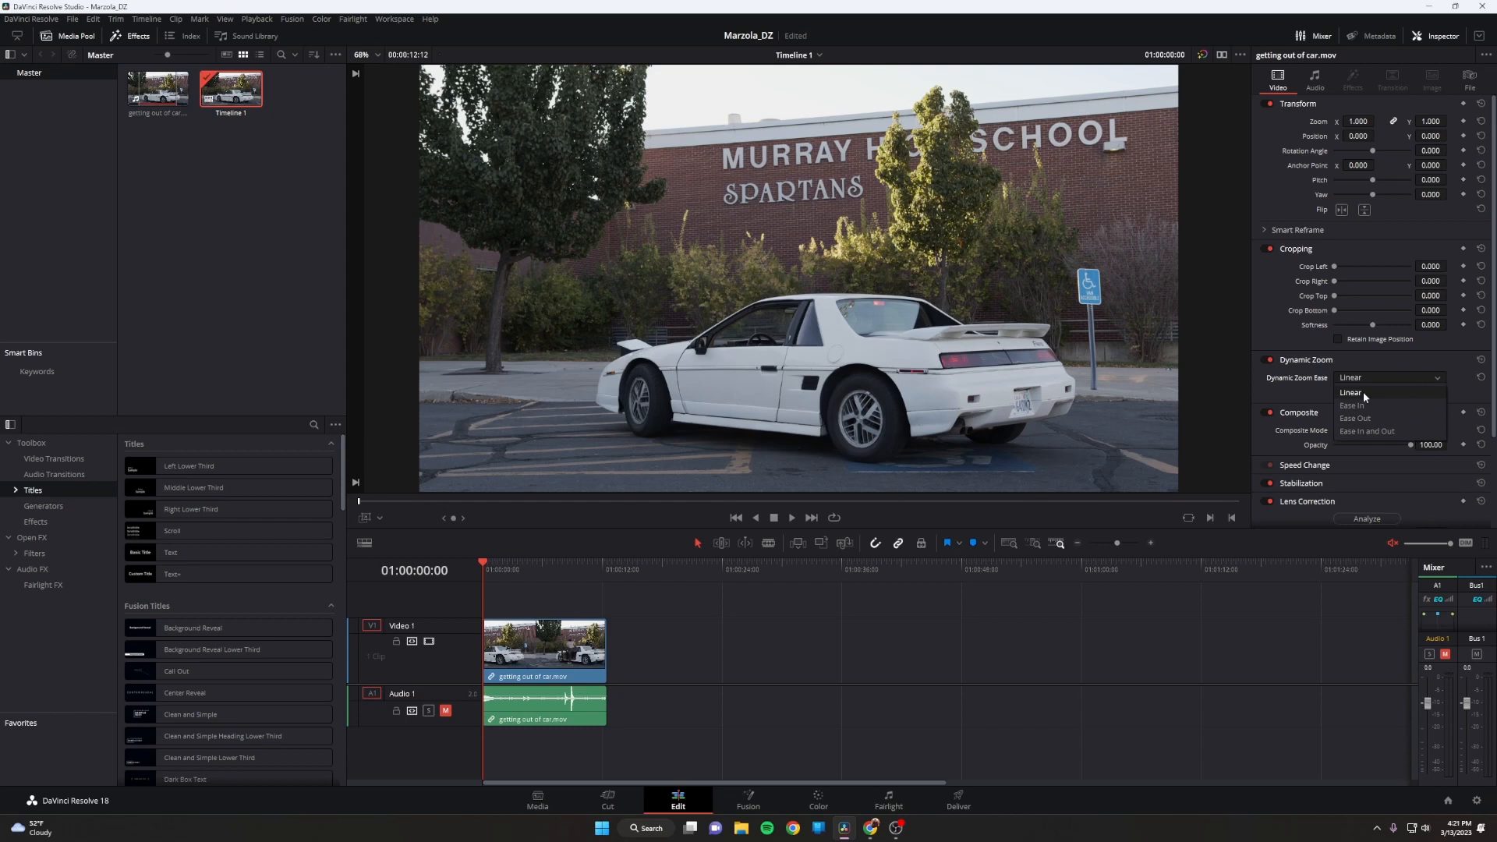
click(1385, 432)
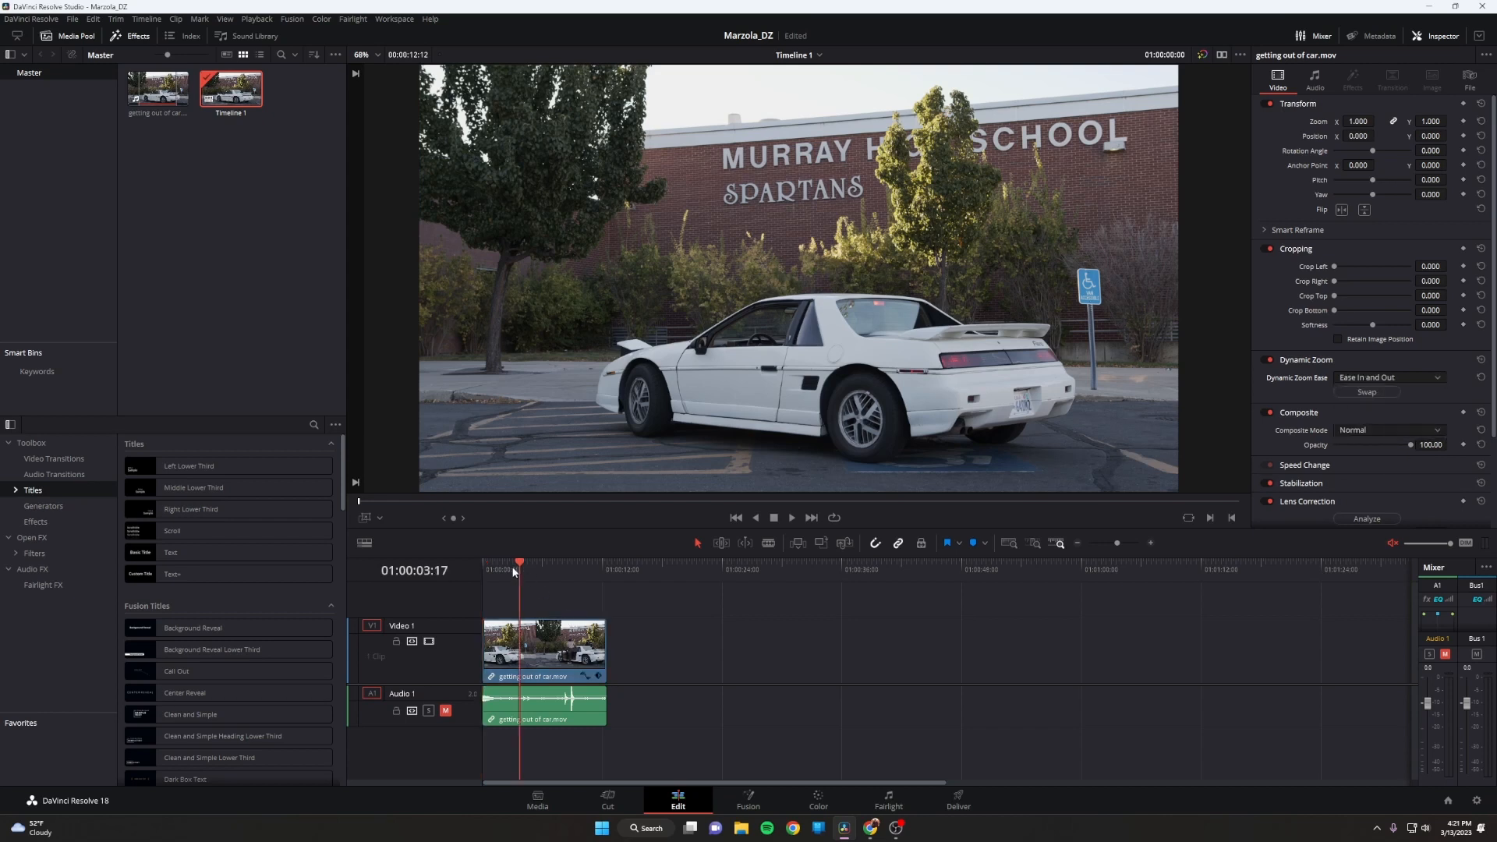
key(space)
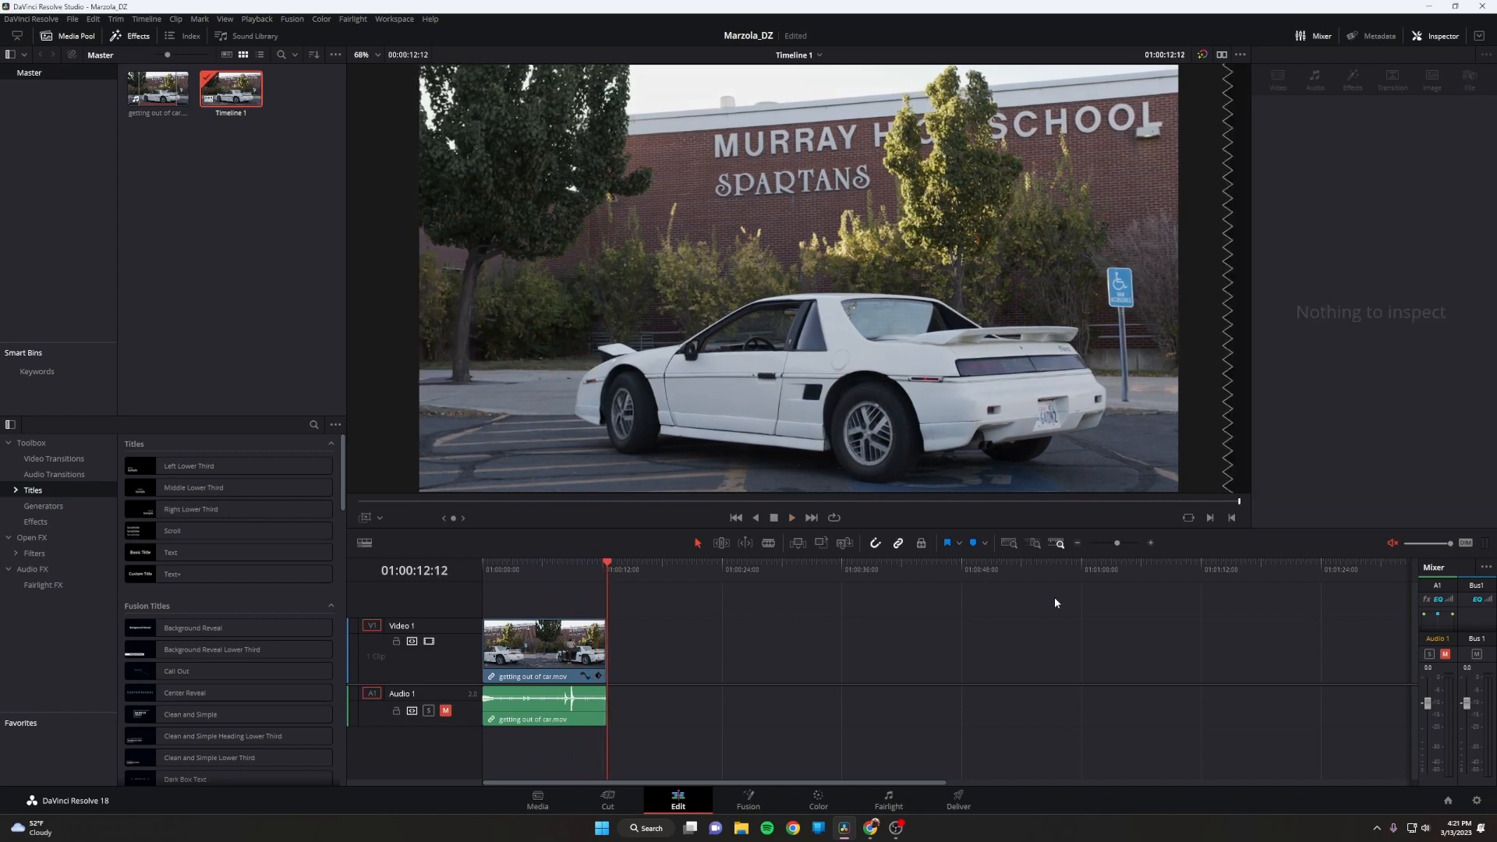
Set the clip's Dynamic Zoom Ease to Linear and play it from the start.
click(522, 643)
click(1388, 377)
click(1361, 392)
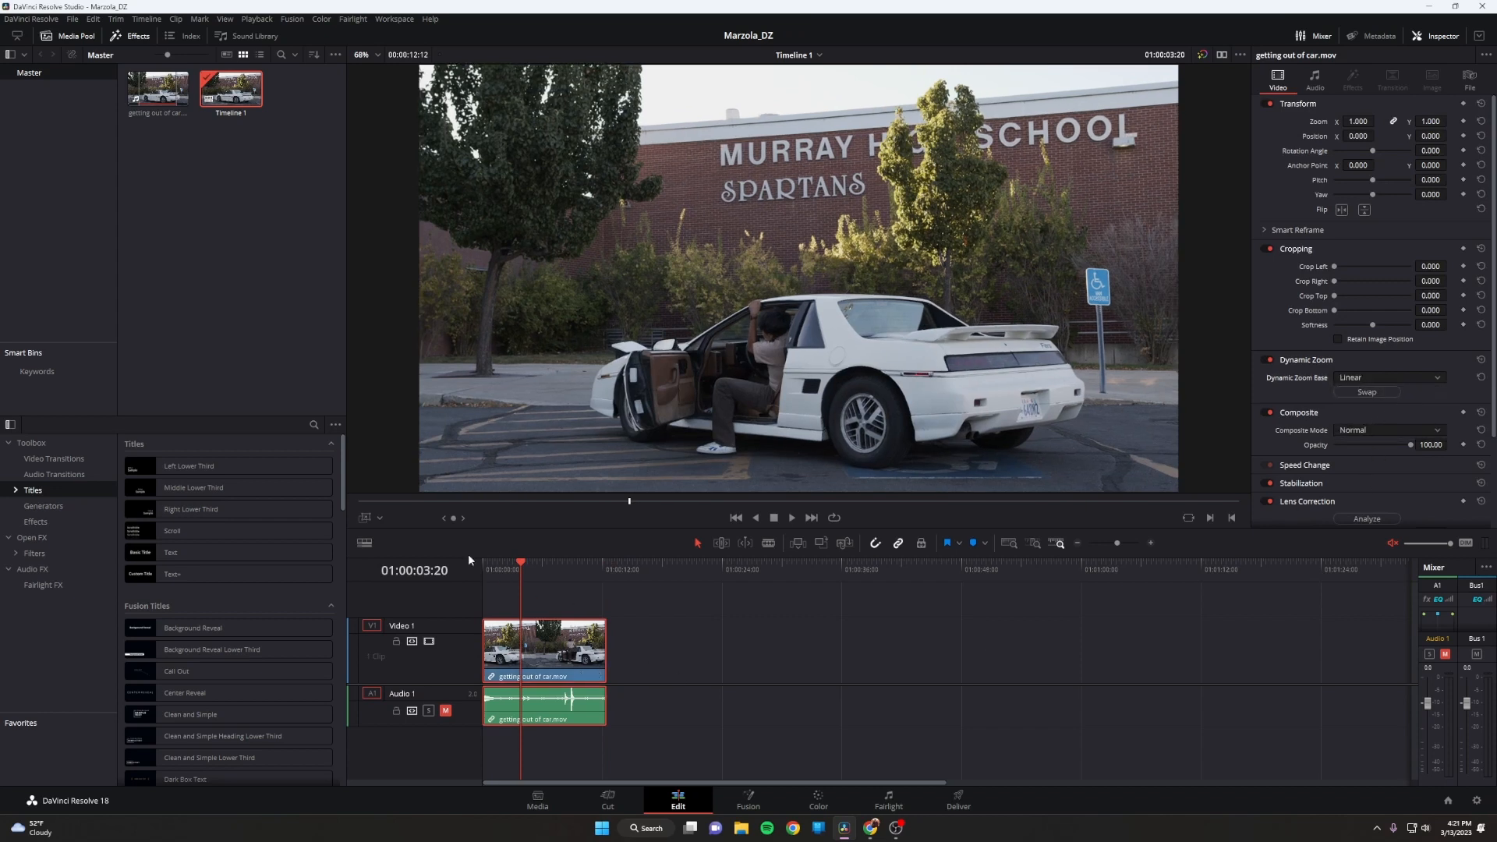
drag(521, 562, 451, 581)
key(space)
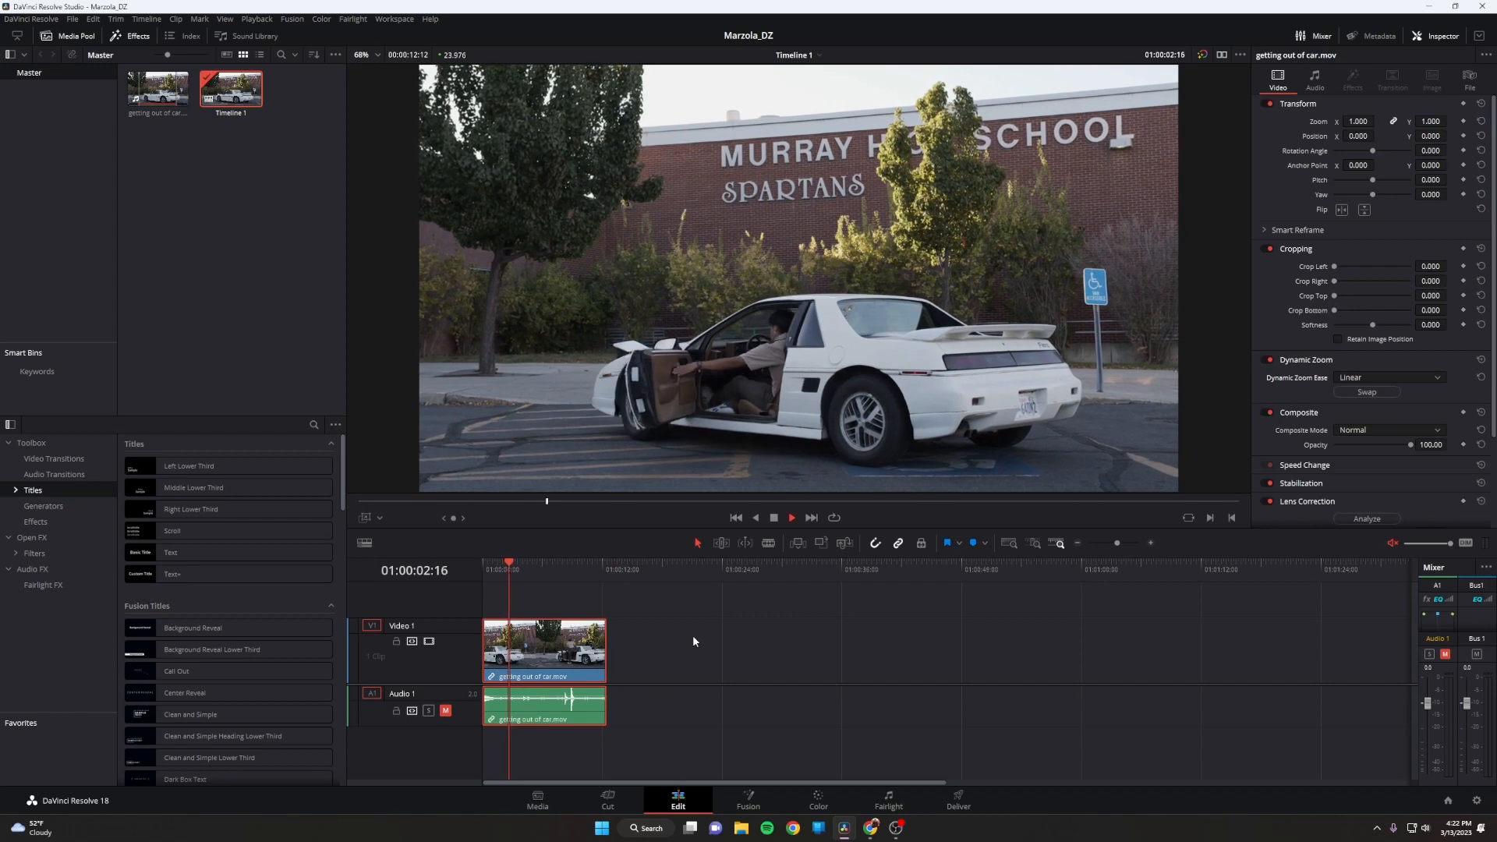
key(space)
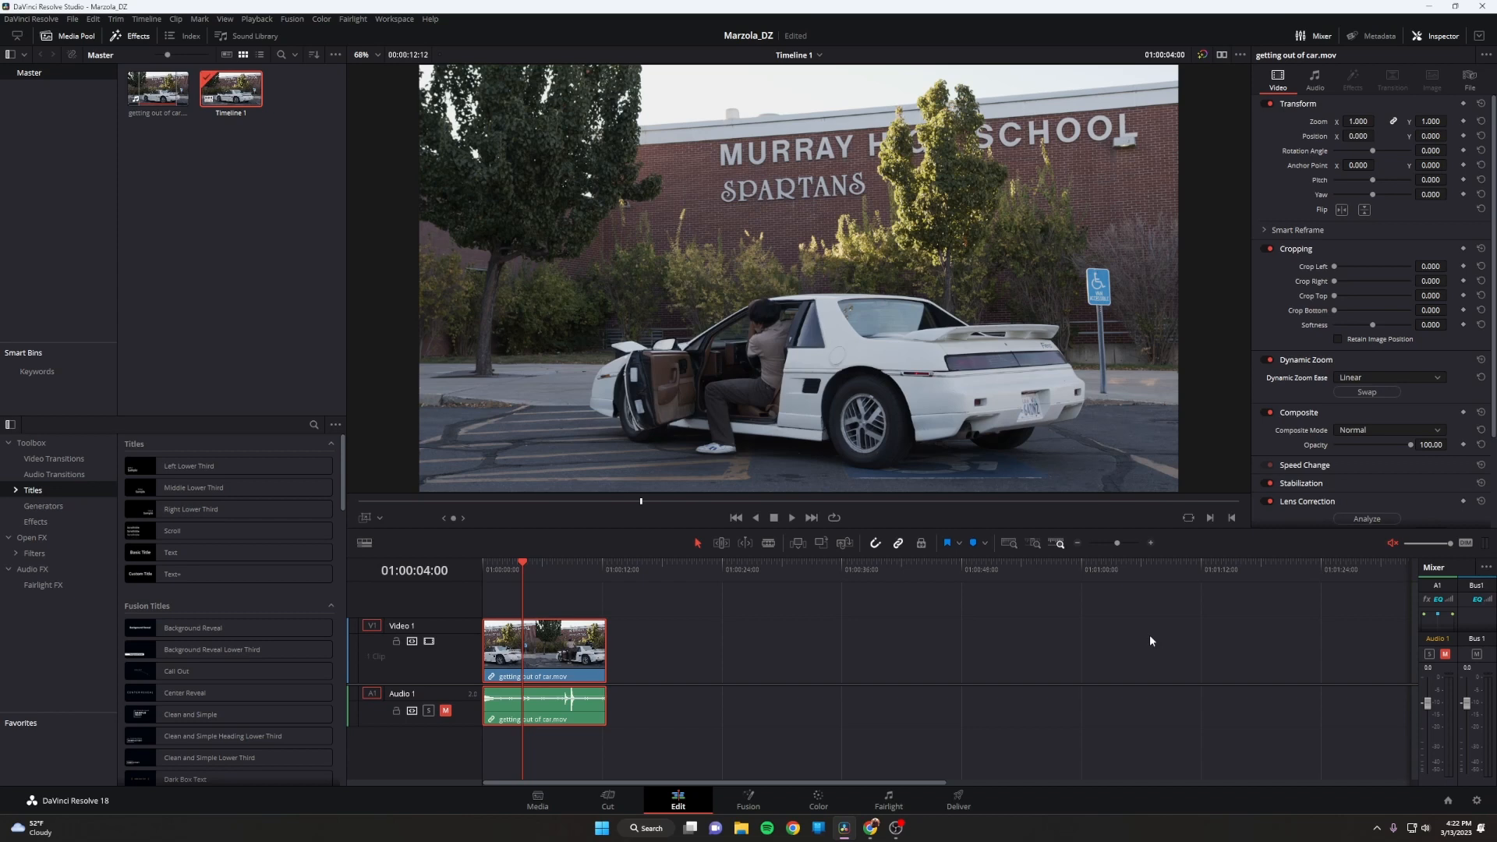
click(1100, 634)
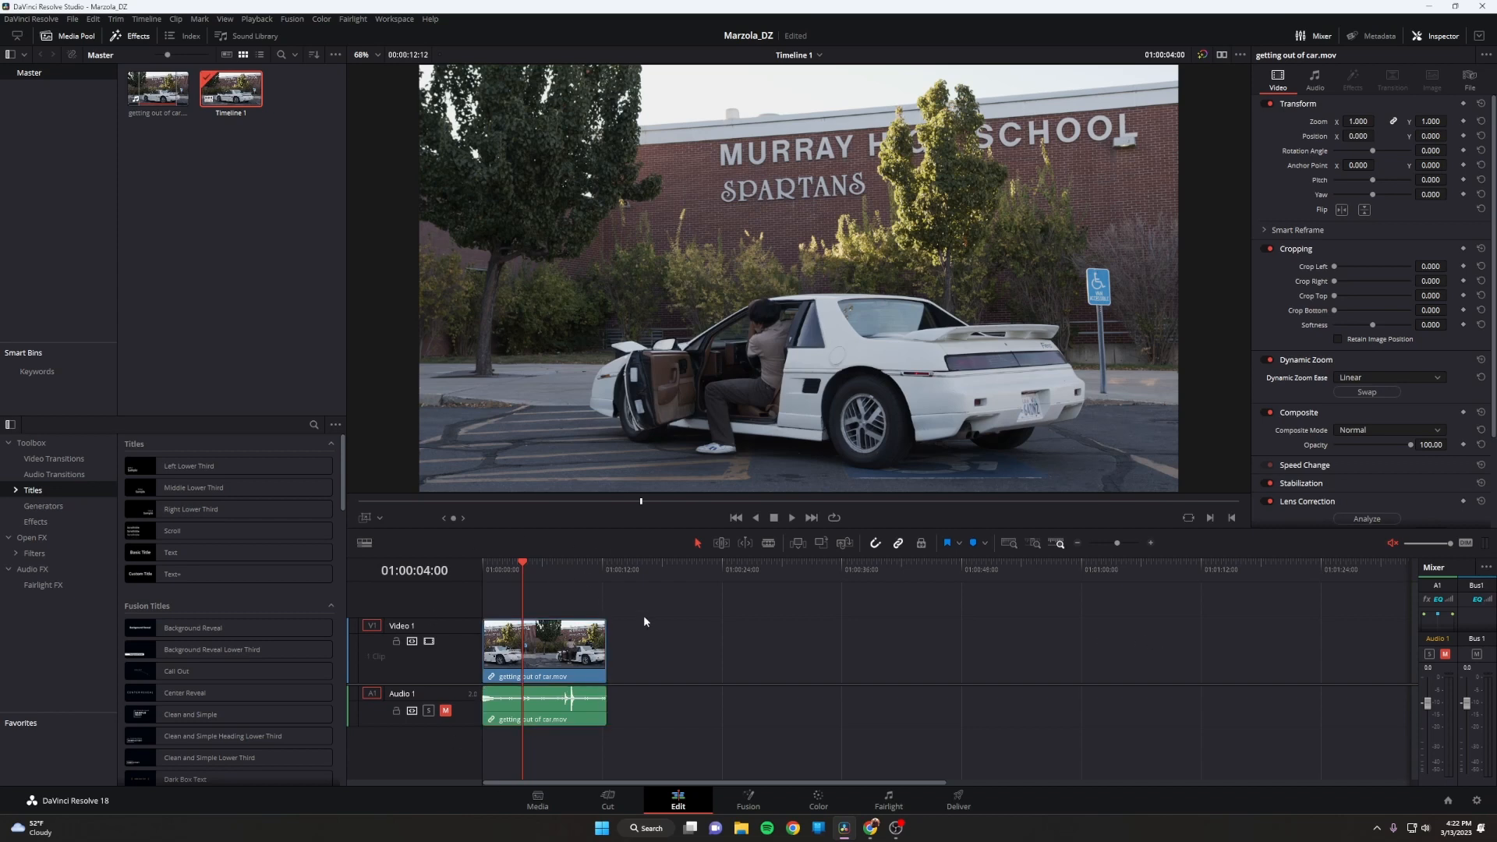
click(871, 828)
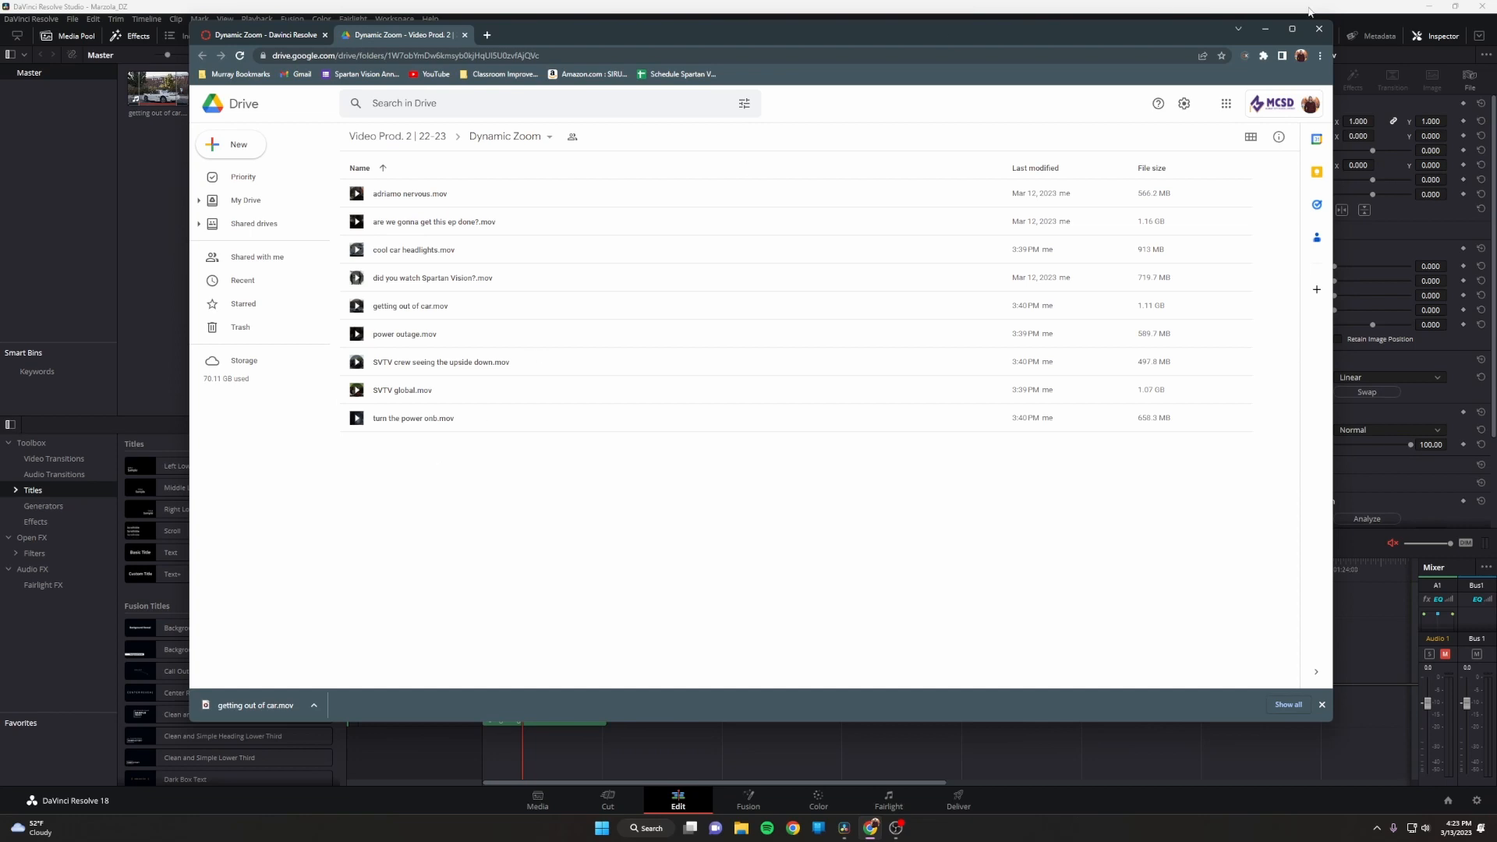
click(1265, 29)
click(1429, 7)
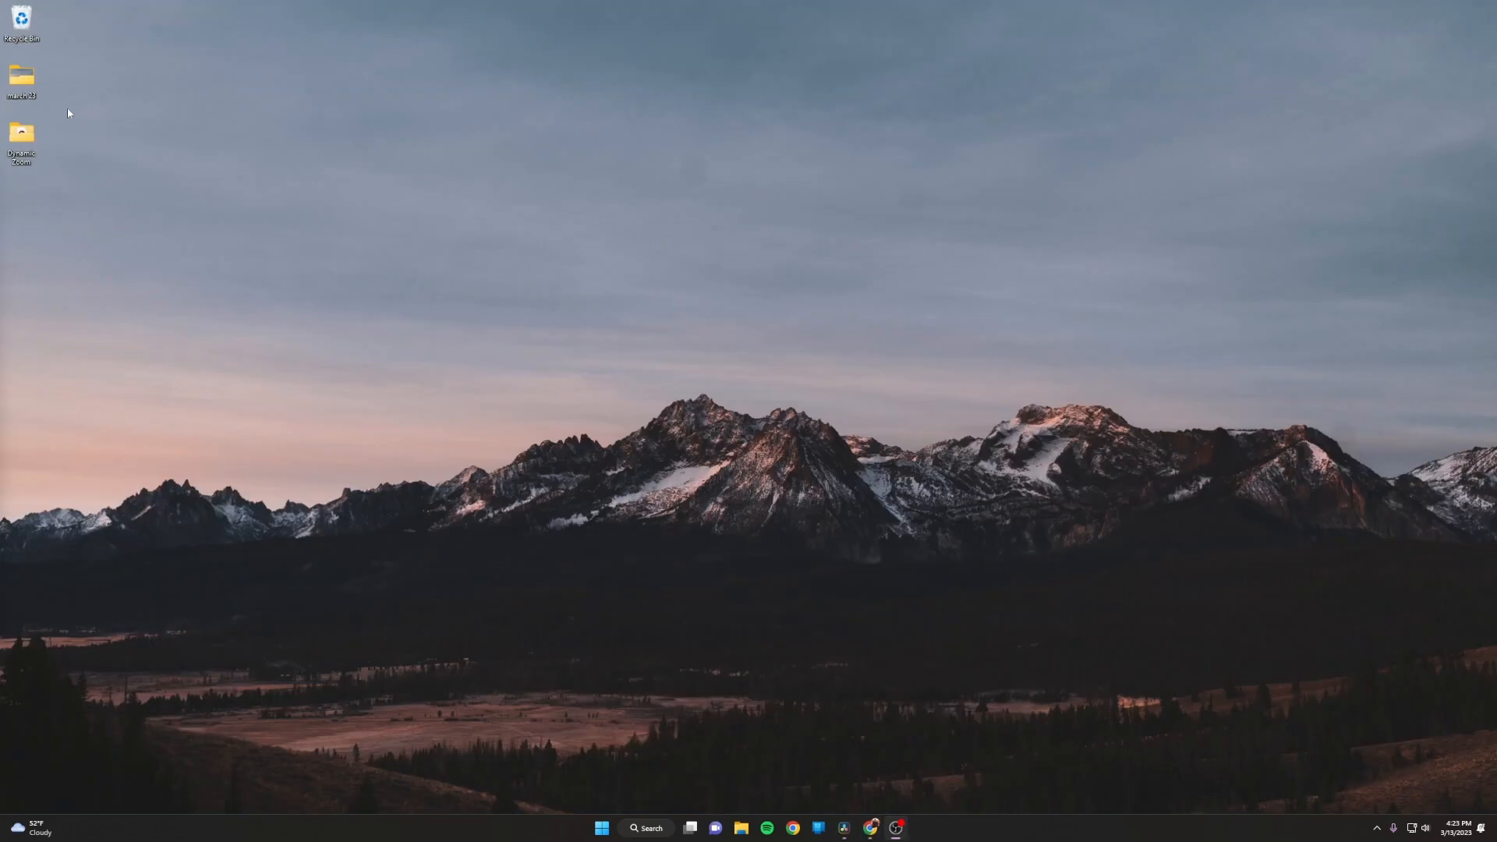
click(845, 829)
click(220, 198)
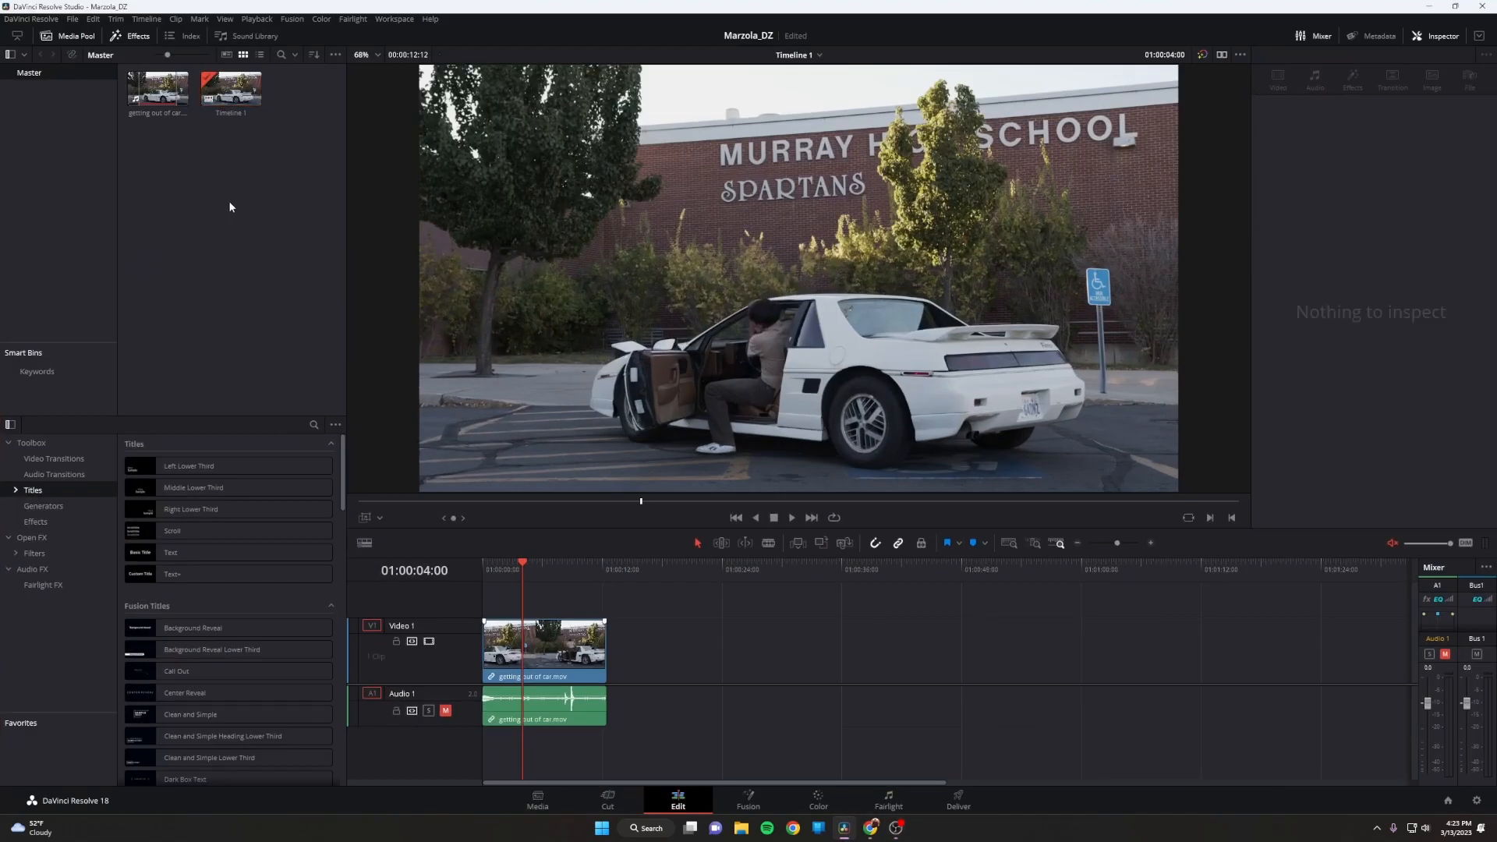
key(ctrl+i)
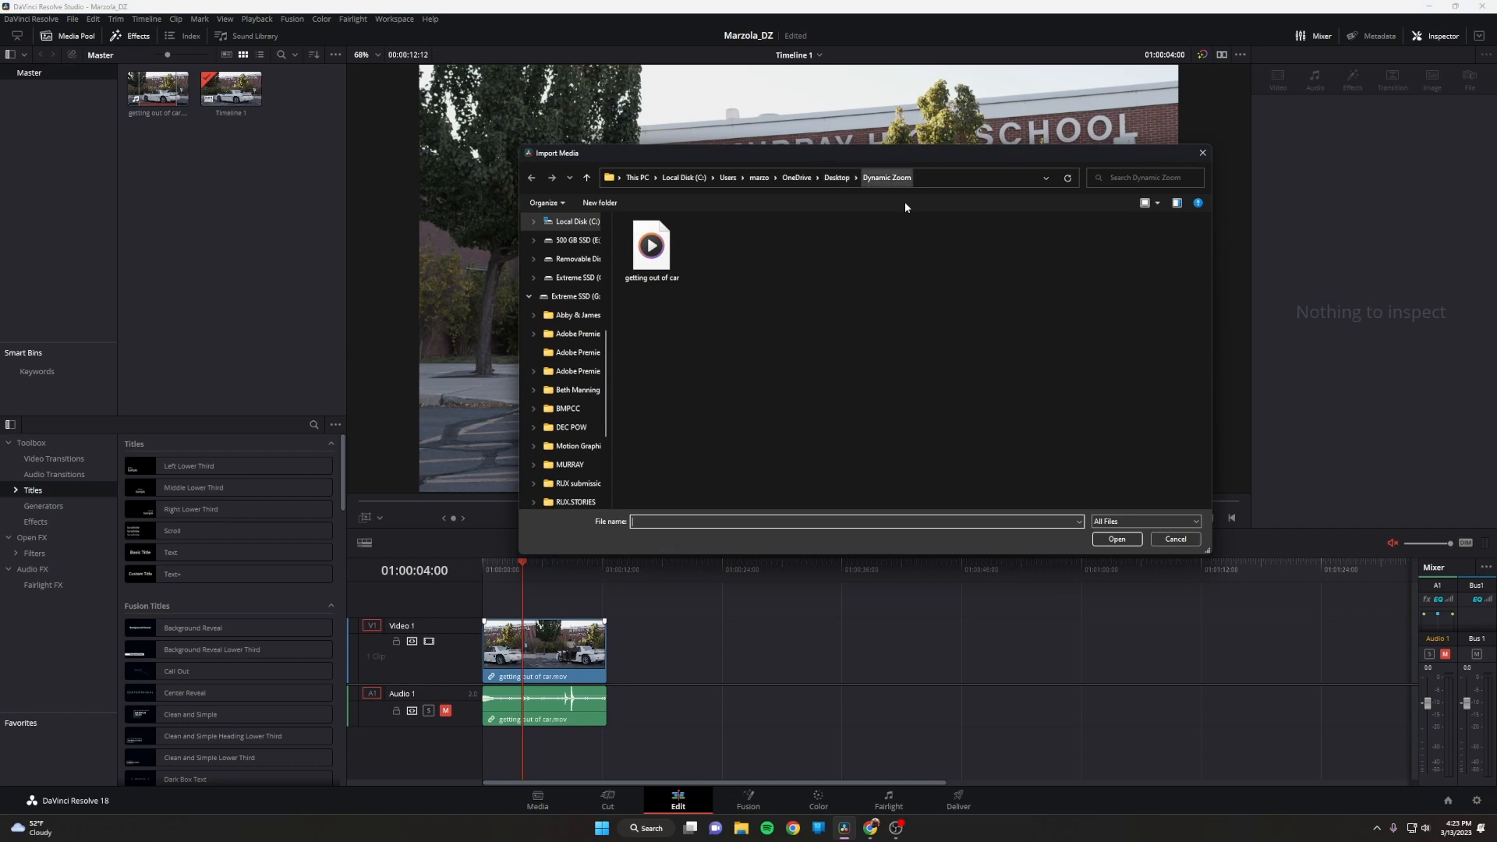
click(1174, 540)
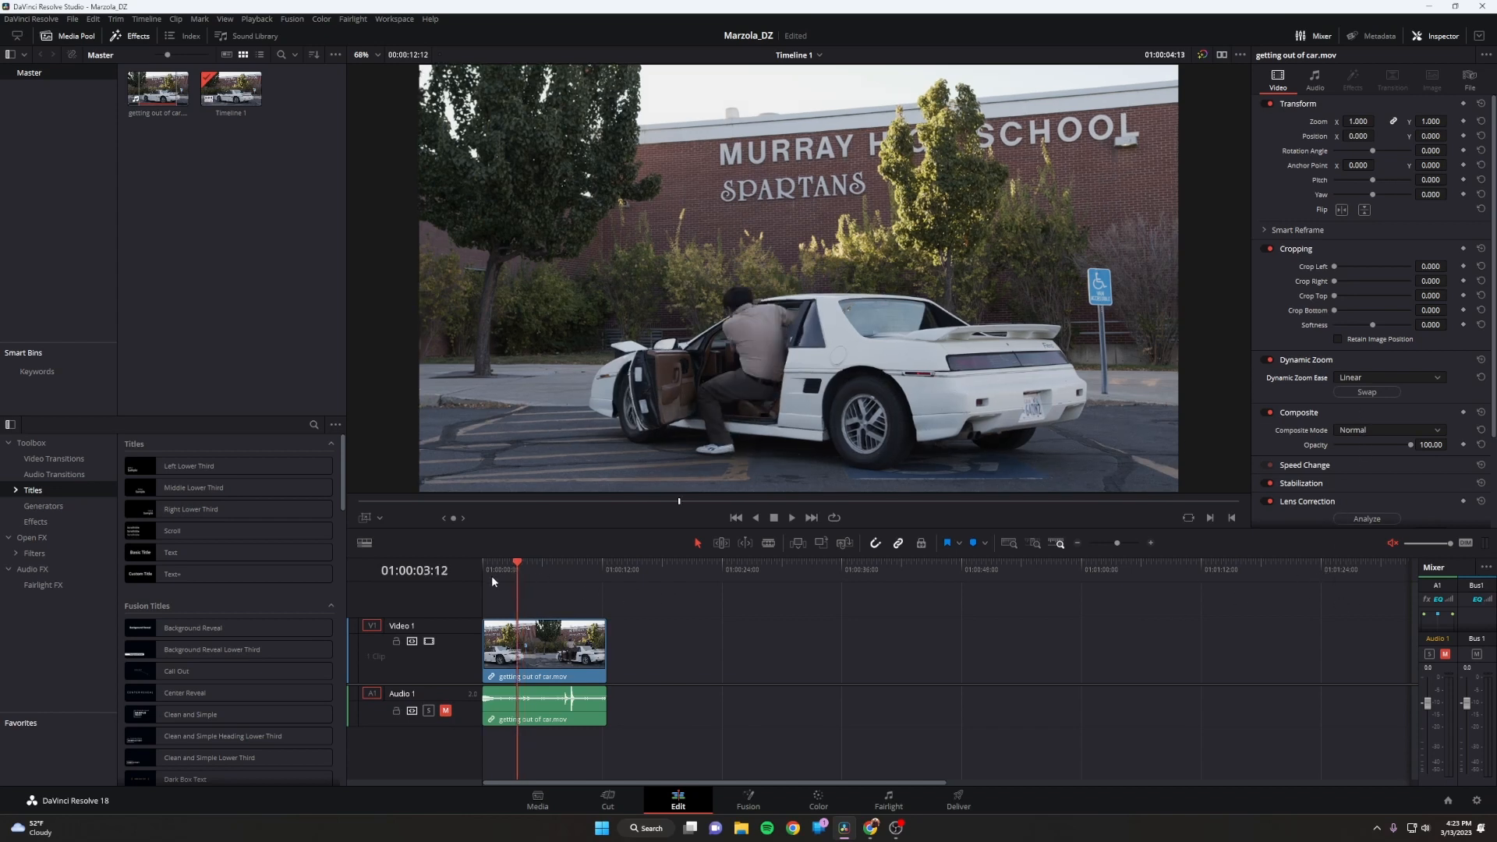
At the clip's start, shrink the red Dynamic Zoom end frame to about 60% of the picture, hide the overlay and play the clip.
click(519, 640)
key(Home)
click(364, 518)
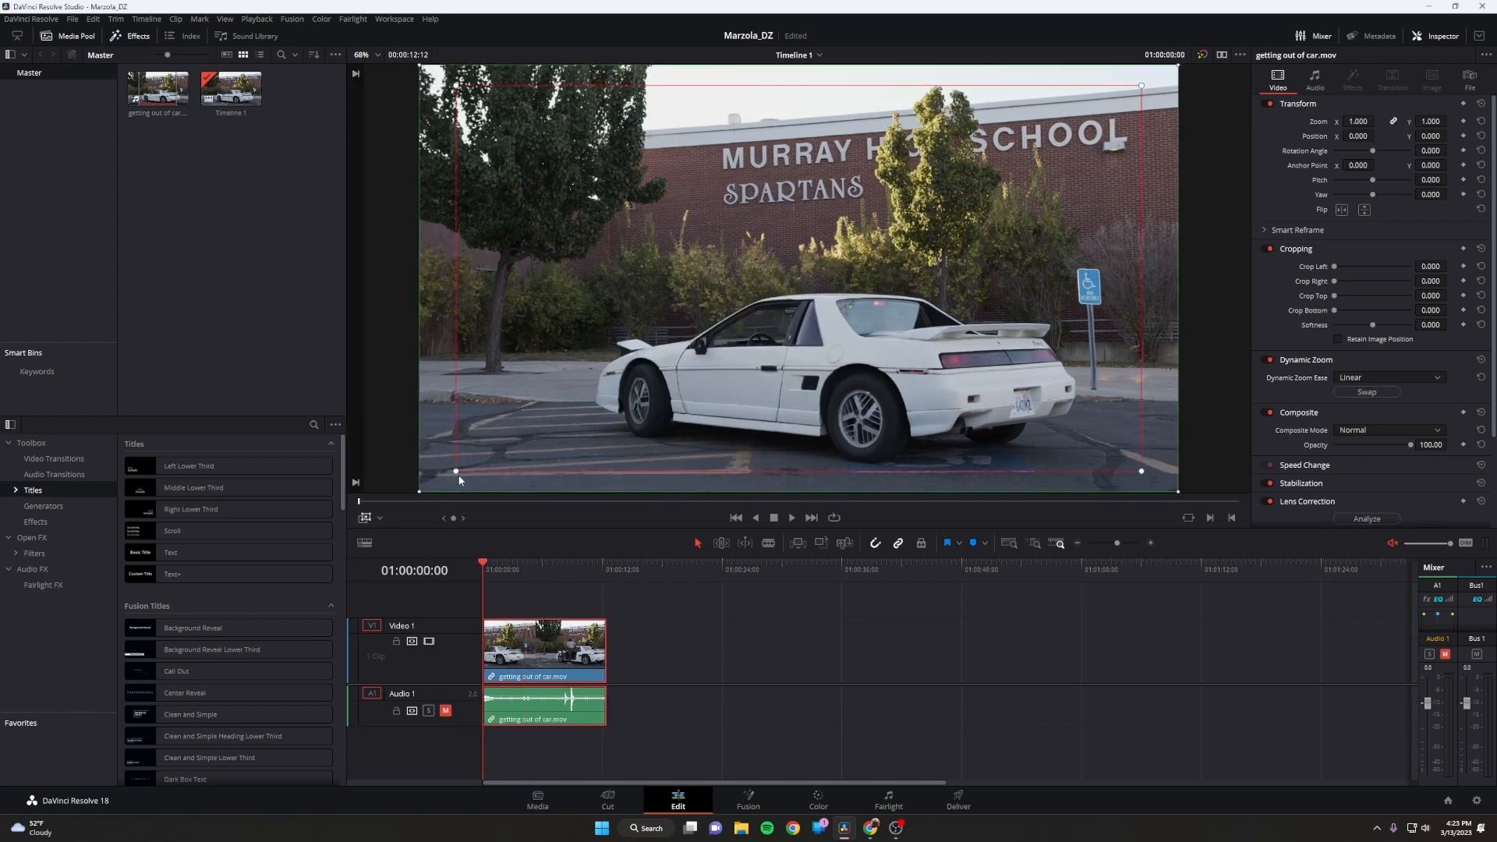
drag(458, 473, 552, 394)
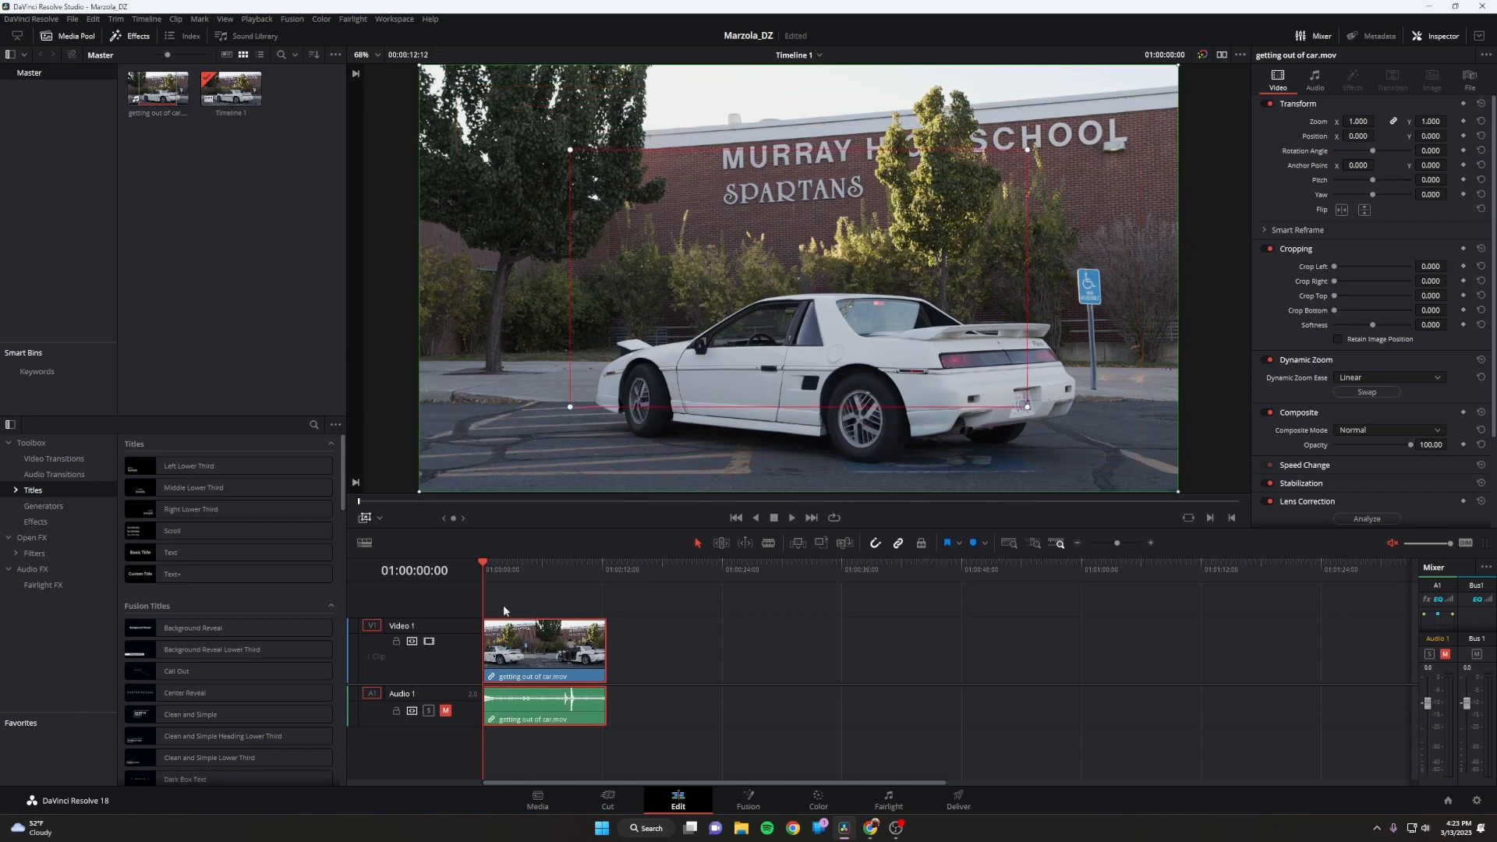
click(365, 518)
key(space)
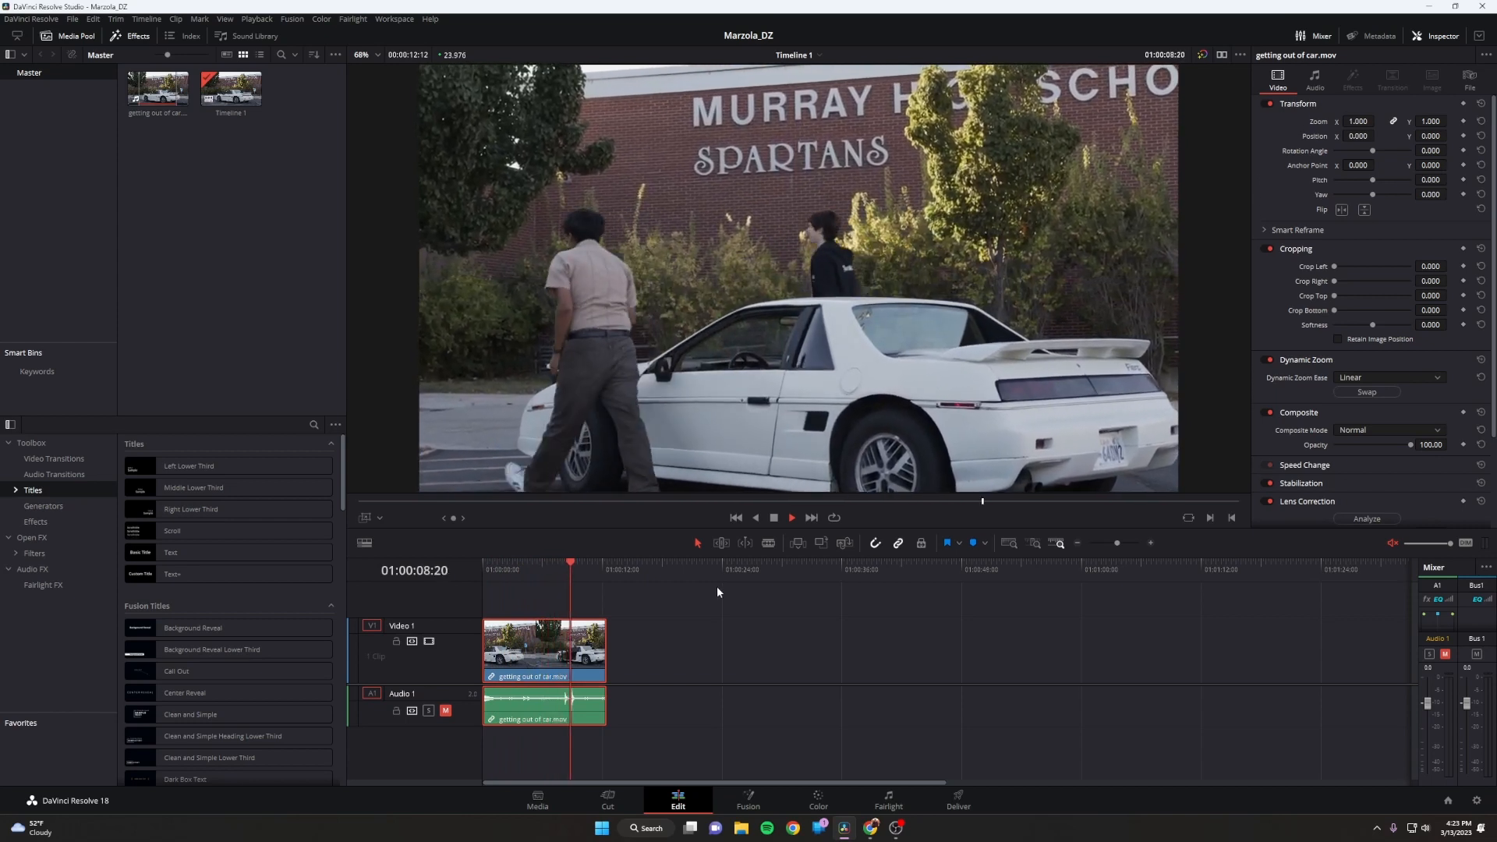
key(space)
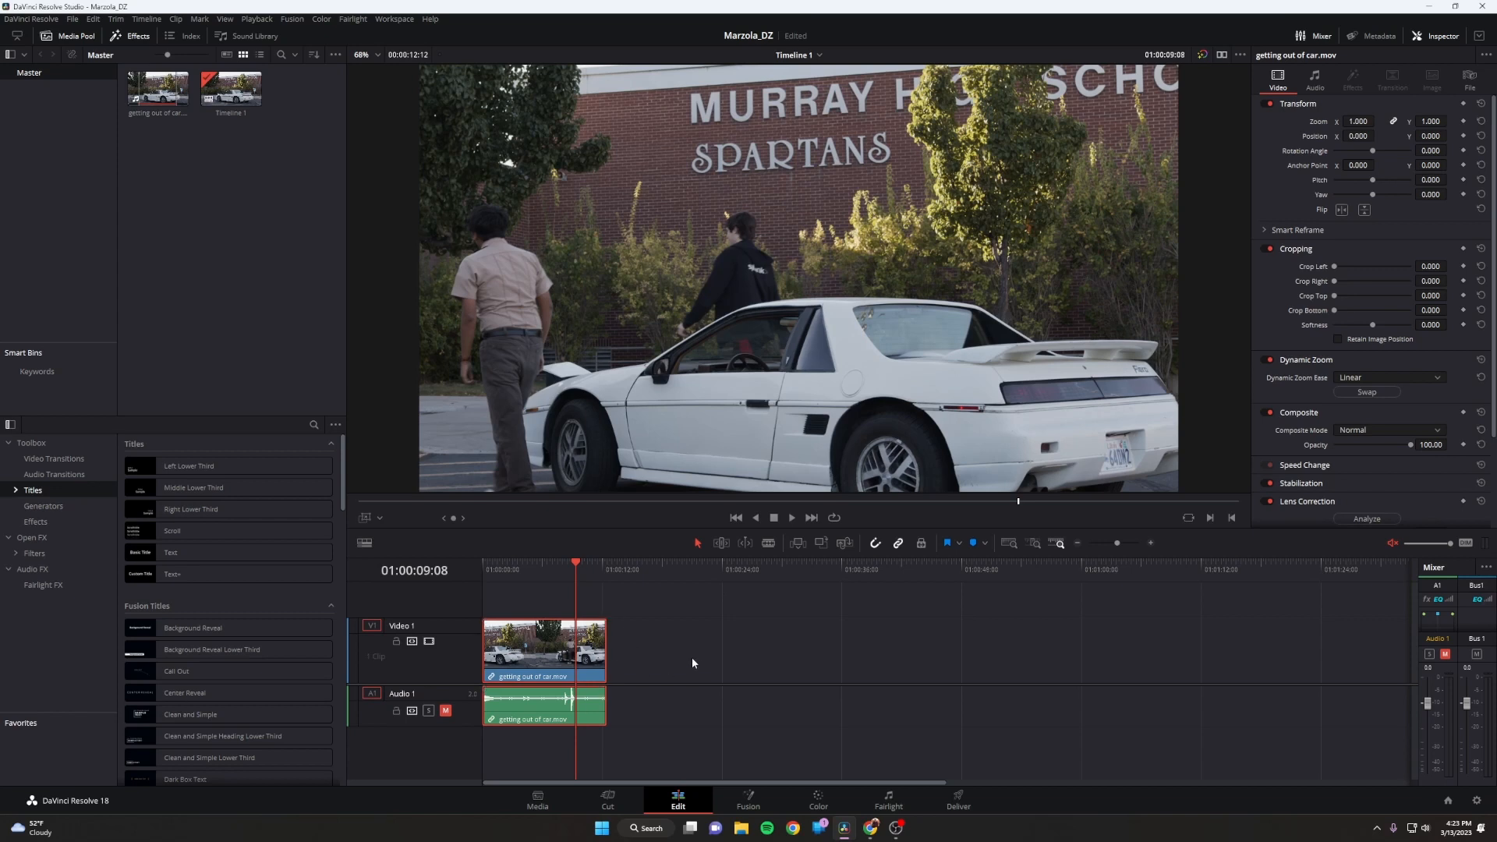
On the Deliver page, set the render file name to the last name followed by "_DZ".
click(974, 805)
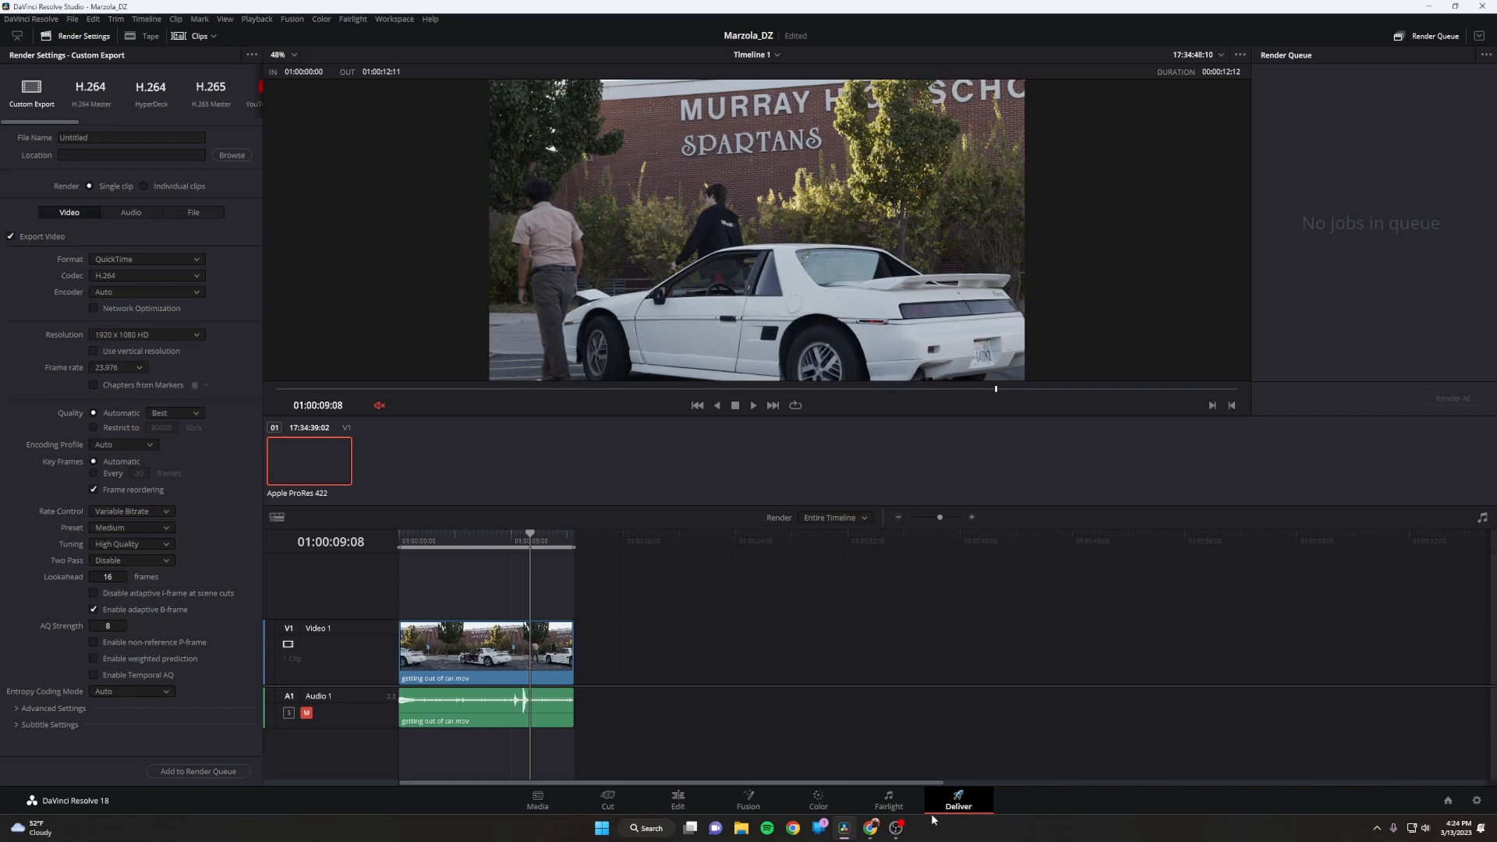
double_click(120, 137)
text(Marzola)
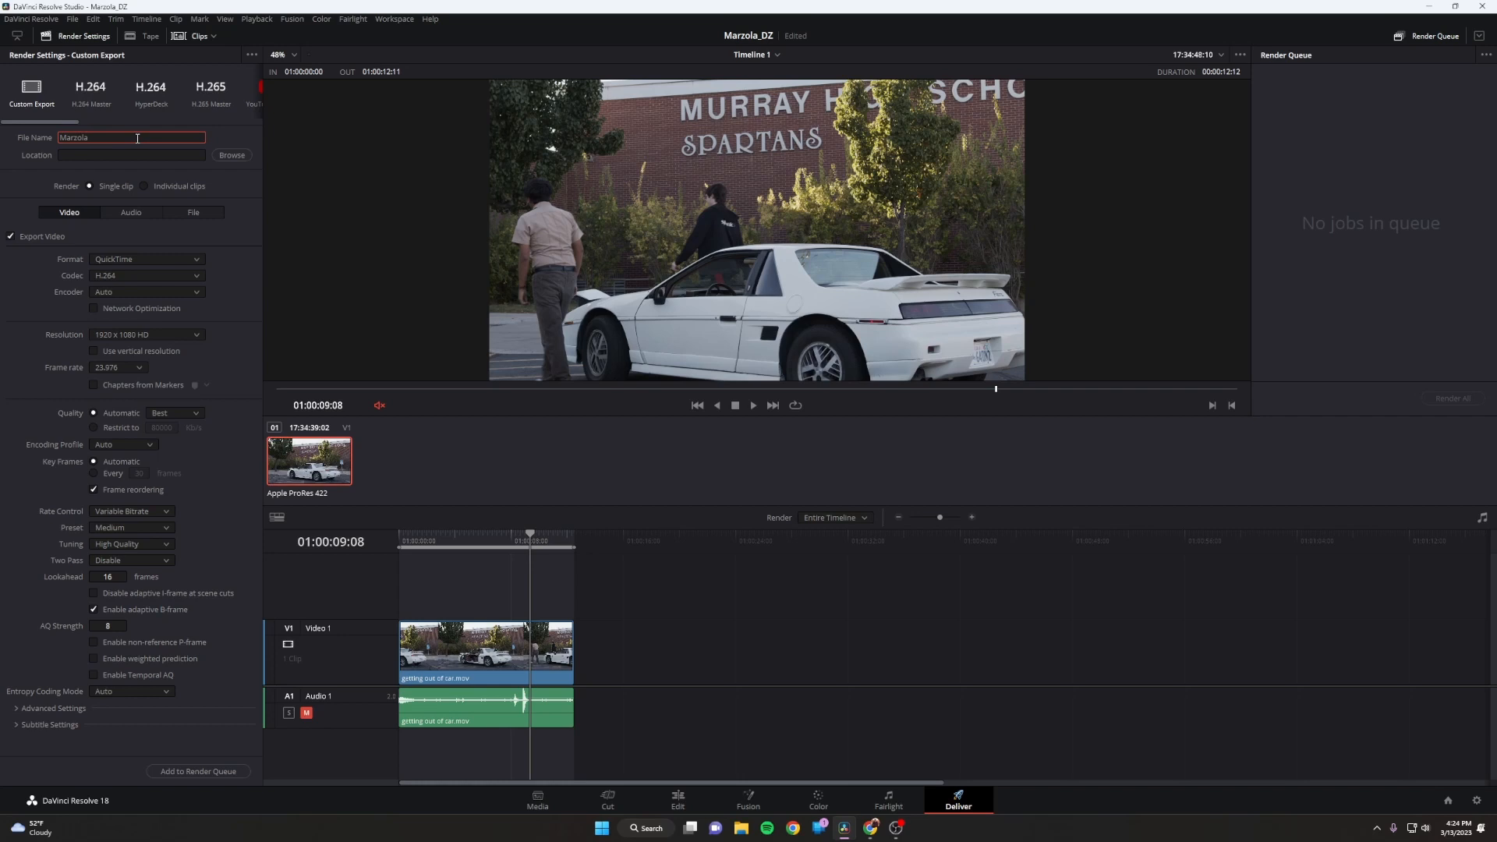
text(_DZ)
key(BackSpace)
key(BackSpace)
text(DZ)
Set the render location to the Dynamic Zoom folder on the desktop.
click(232, 155)
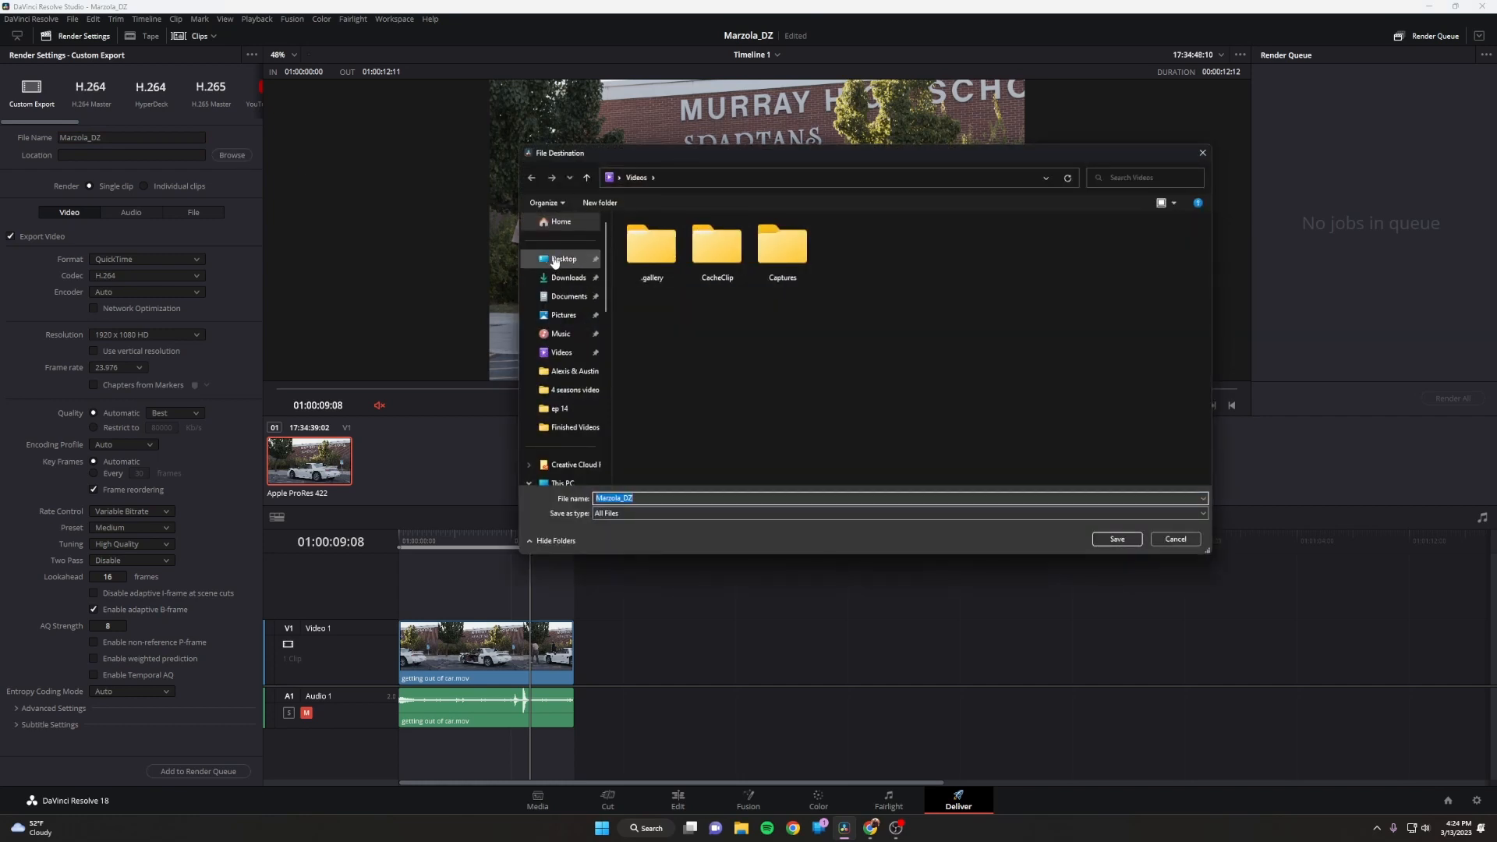
click(555, 260)
double_click(670, 239)
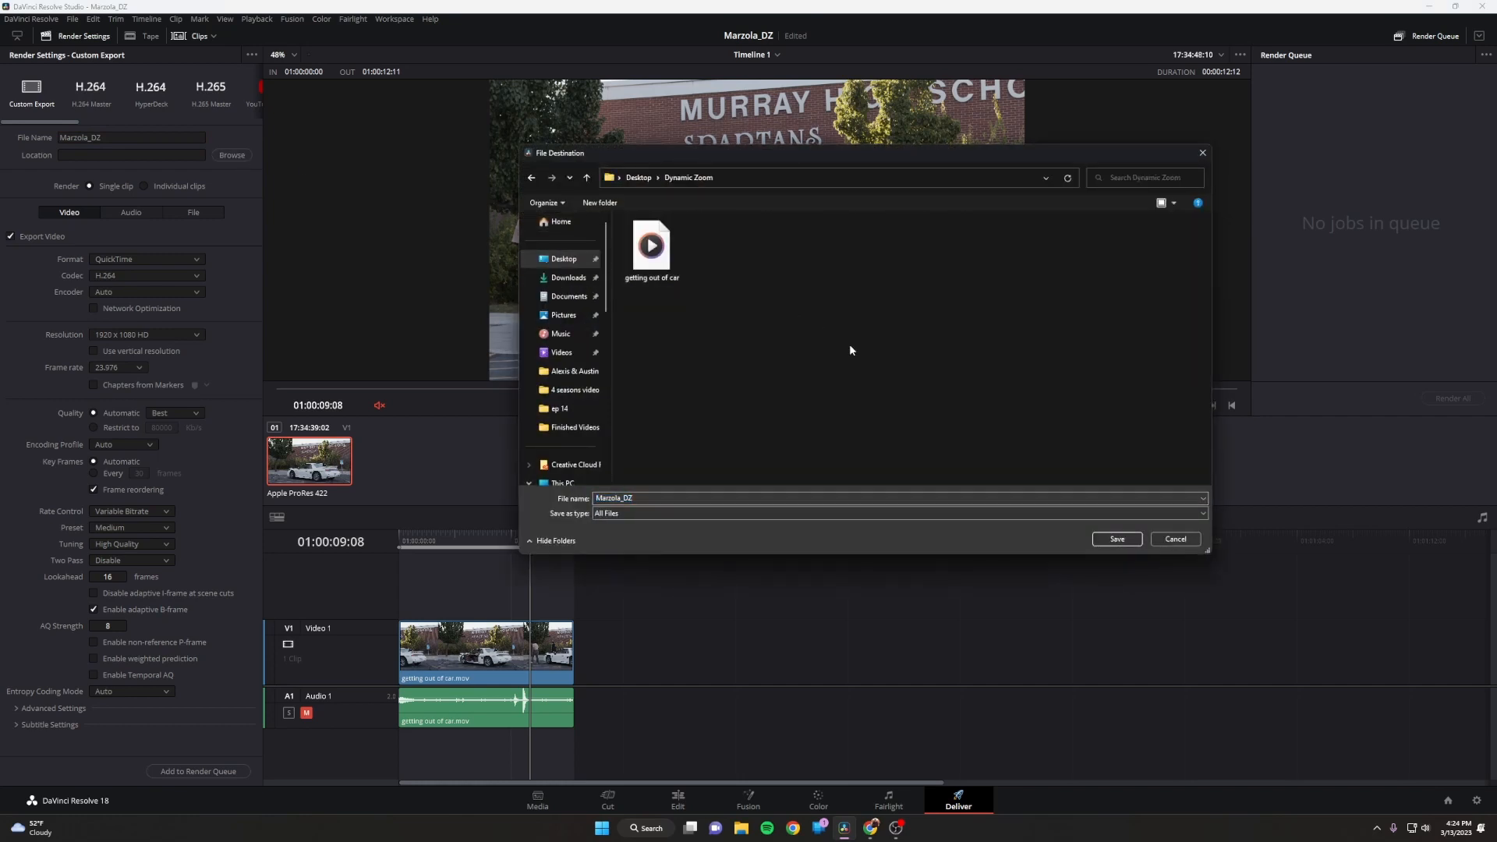
click(1116, 537)
Set the export format to MP4, add the timeline to the render queue and render it.
click(125, 259)
click(121, 351)
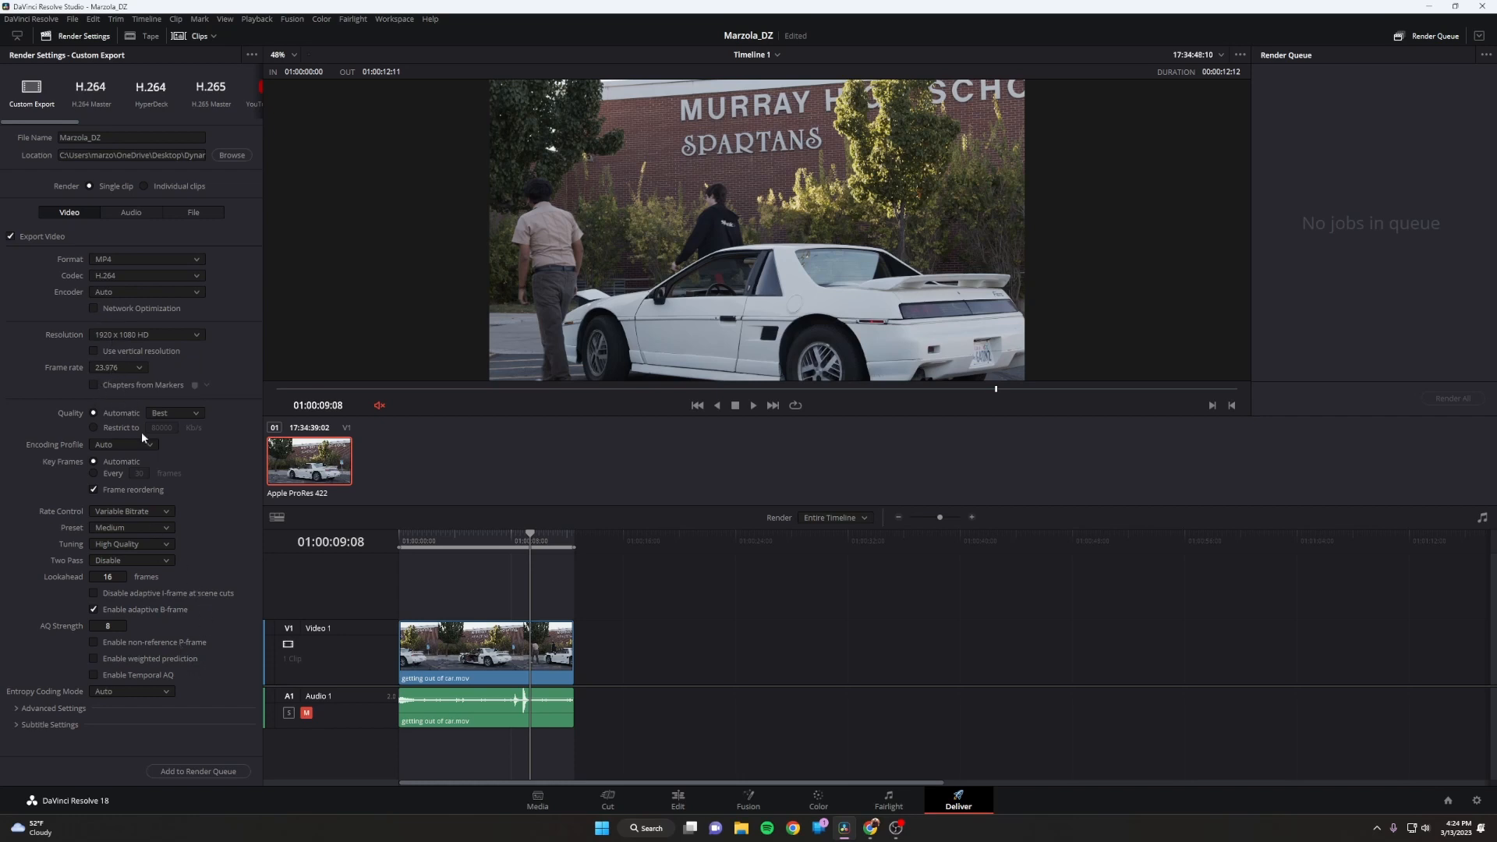
click(199, 770)
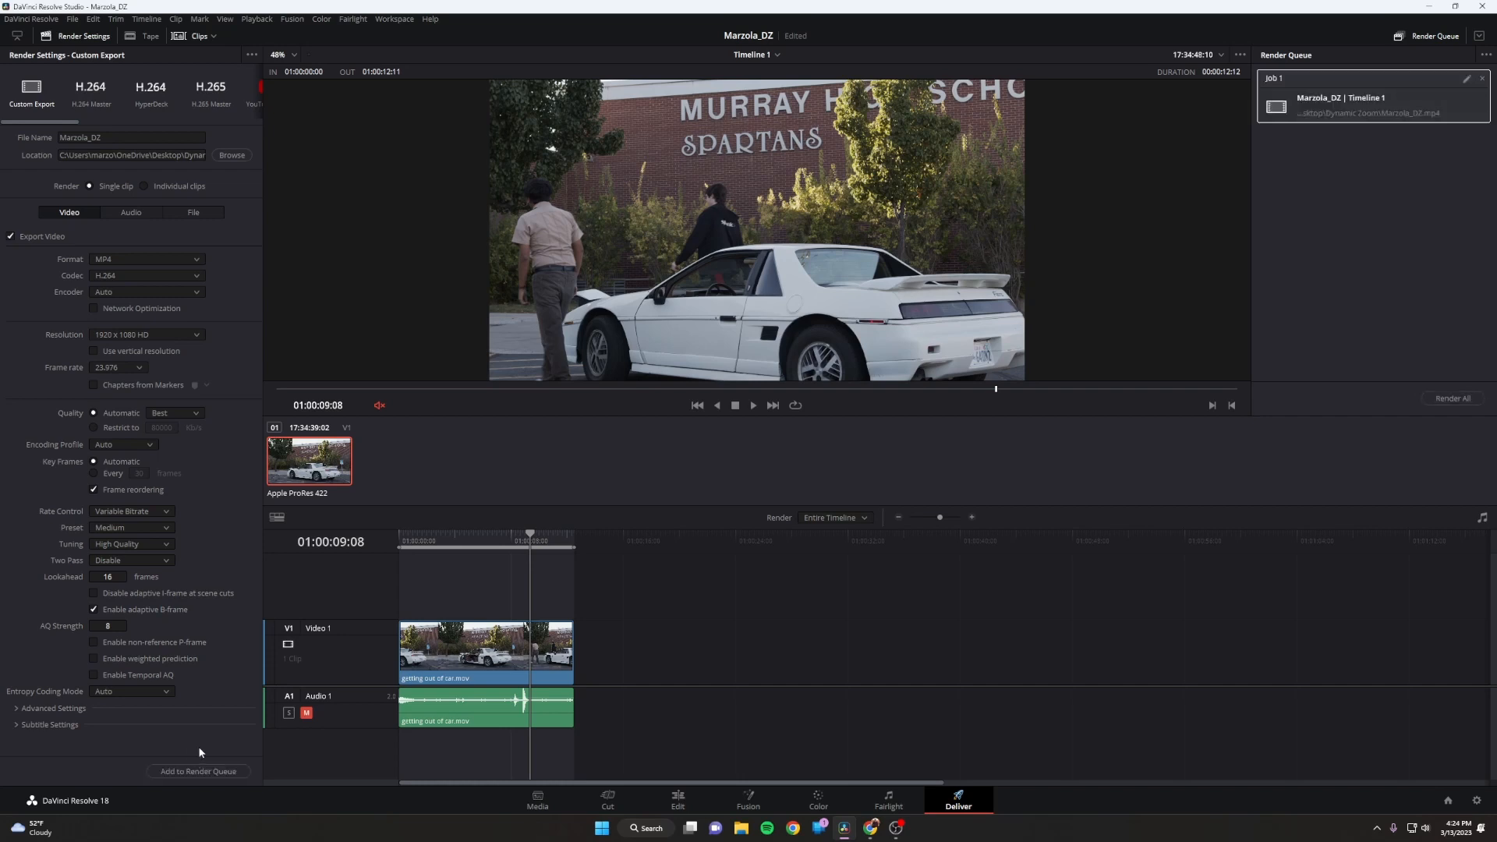
click(1453, 399)
click(1429, 6)
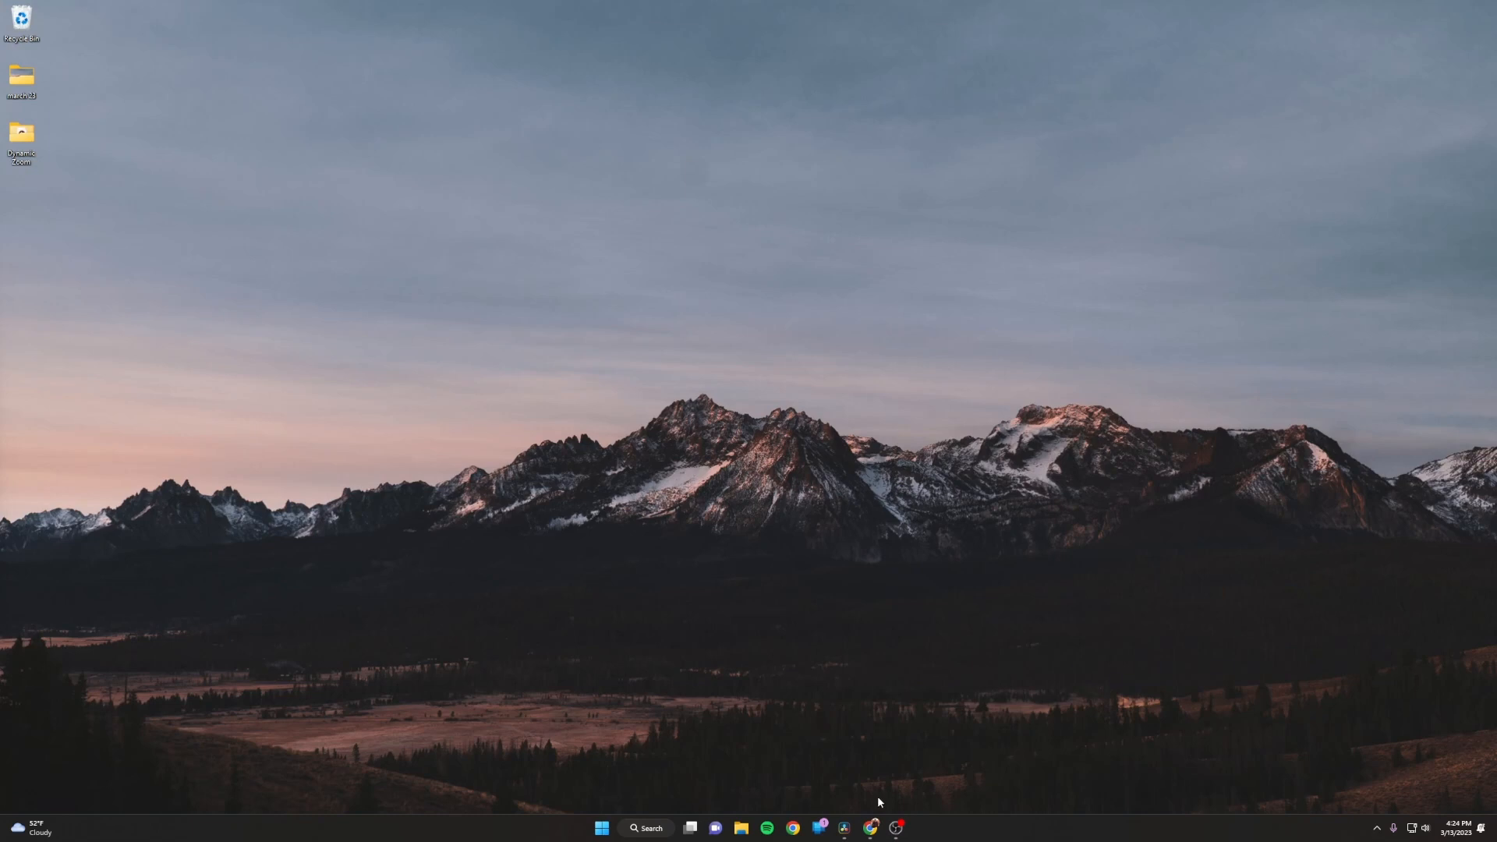
click(896, 829)
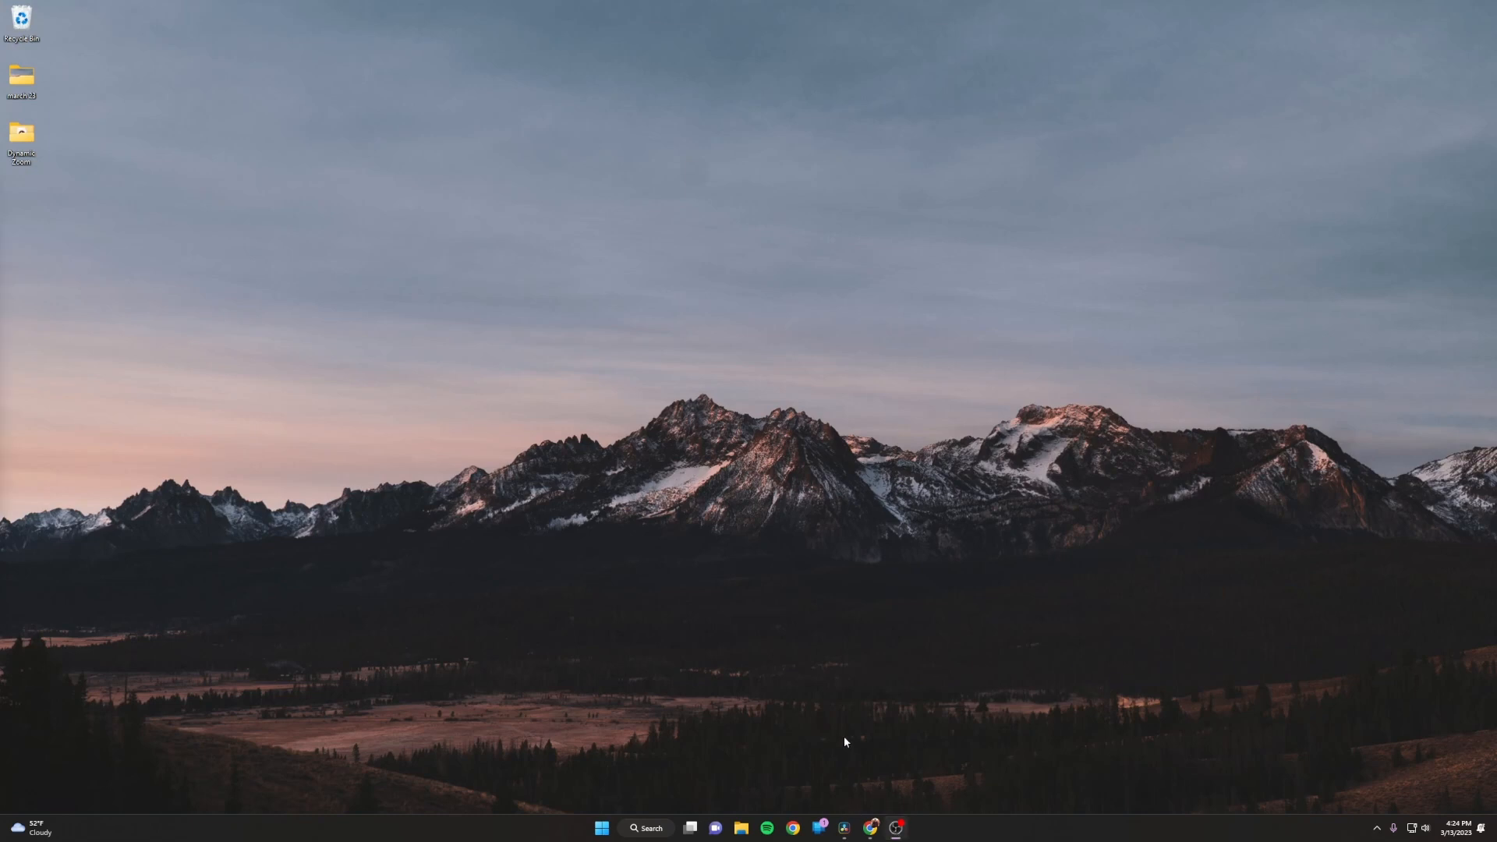